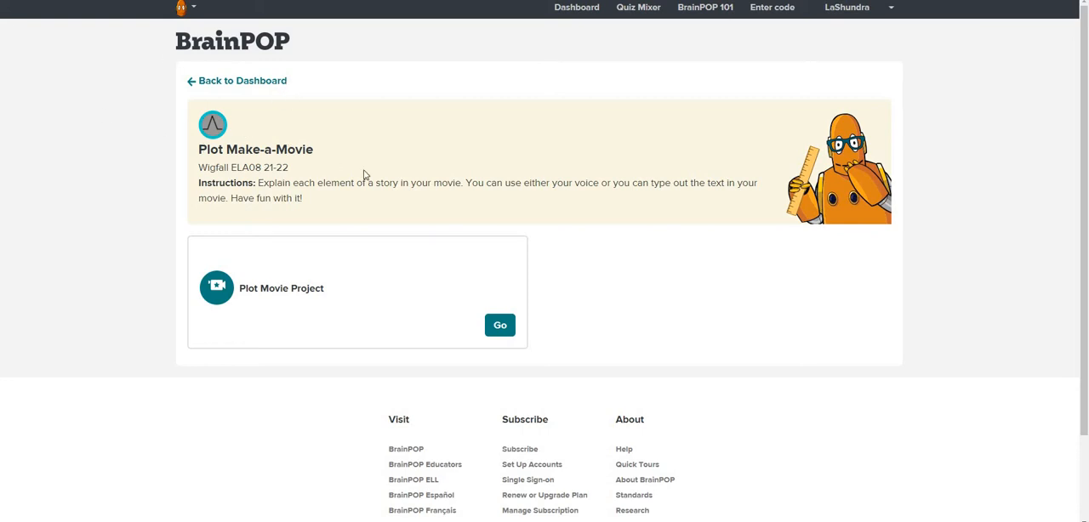
Open the Plot Movie Project and start the movie with the letter "What are the key elements of story structure?"
click(502, 328)
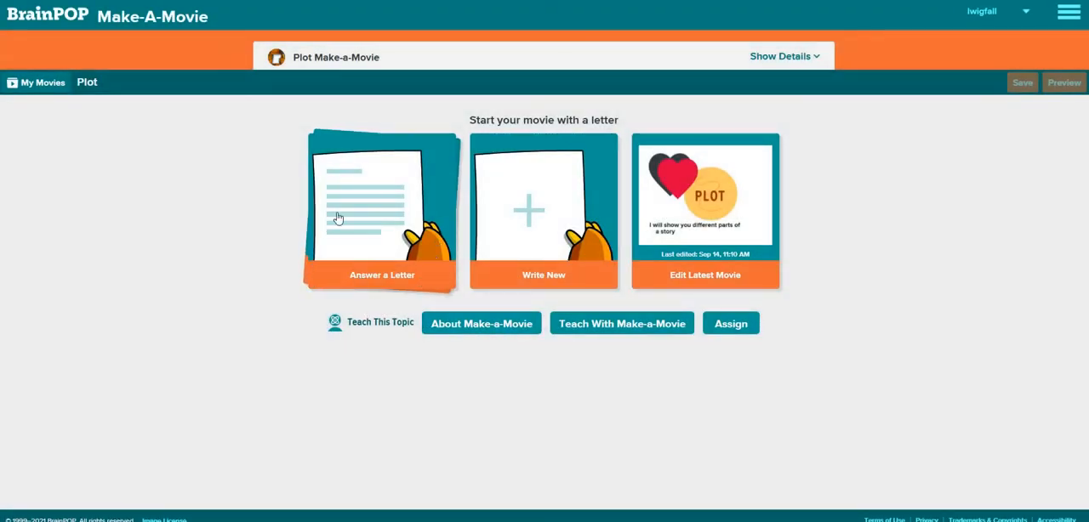
click(377, 277)
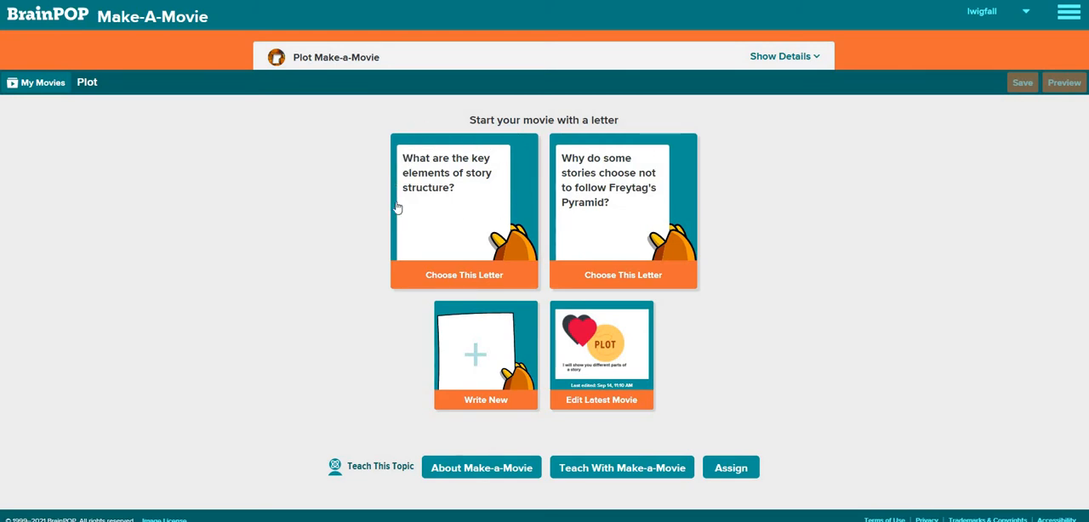
click(462, 276)
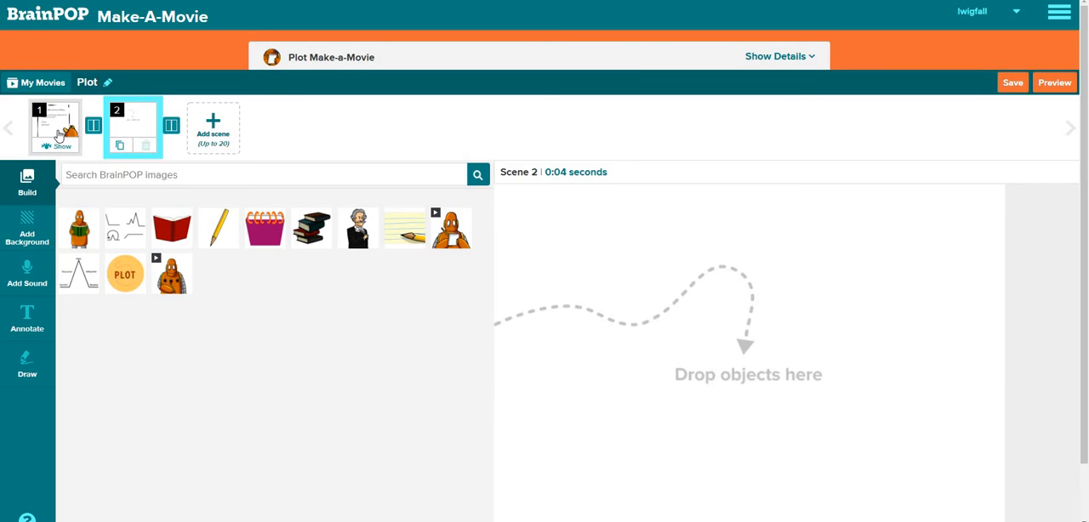
Give the letter in scene 1 a dark gray background
click(58, 134)
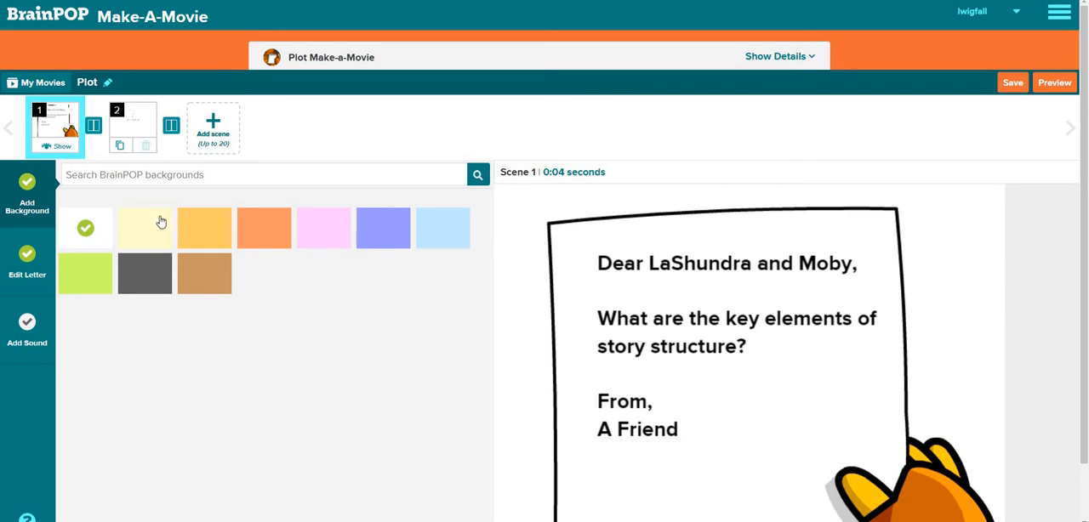
click(147, 278)
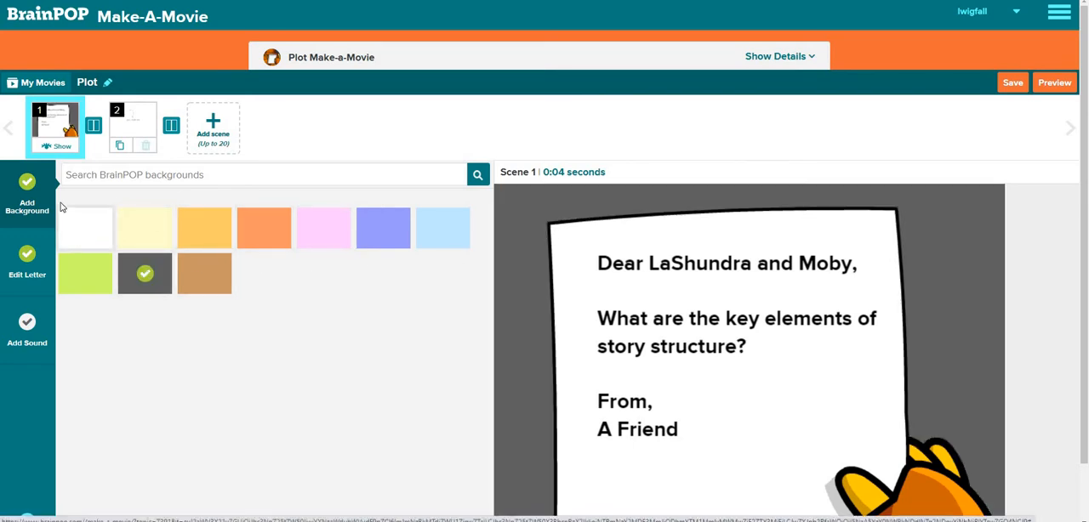
Place the PLOT circle image in scene 2, enlarge it and position it in the scene's upper-left area
click(132, 139)
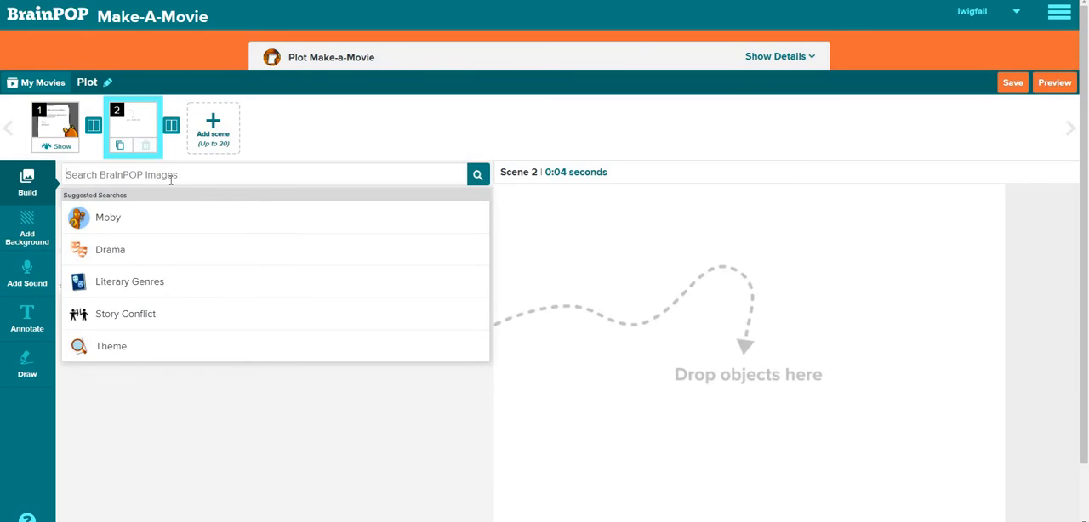
click(312, 406)
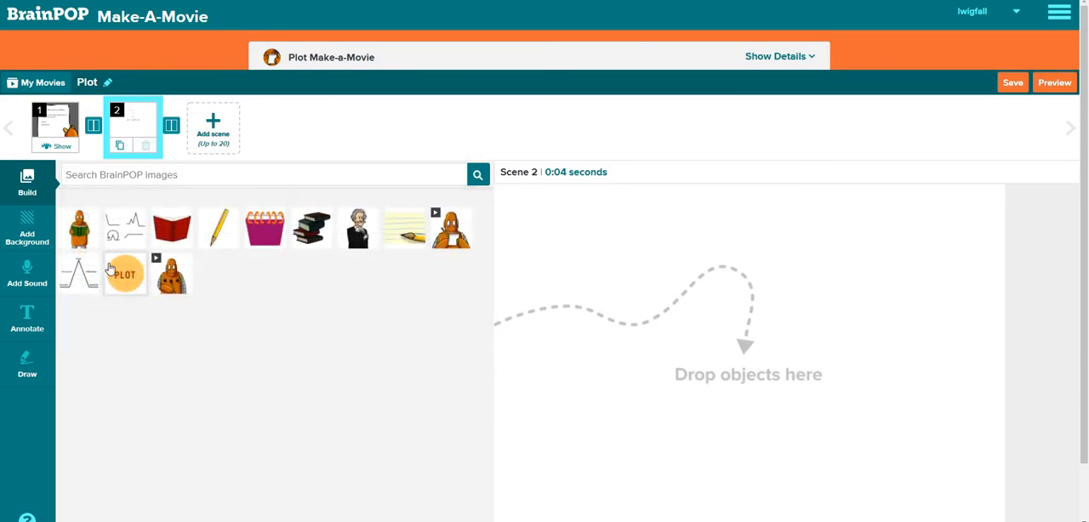
drag(120, 272, 748, 328)
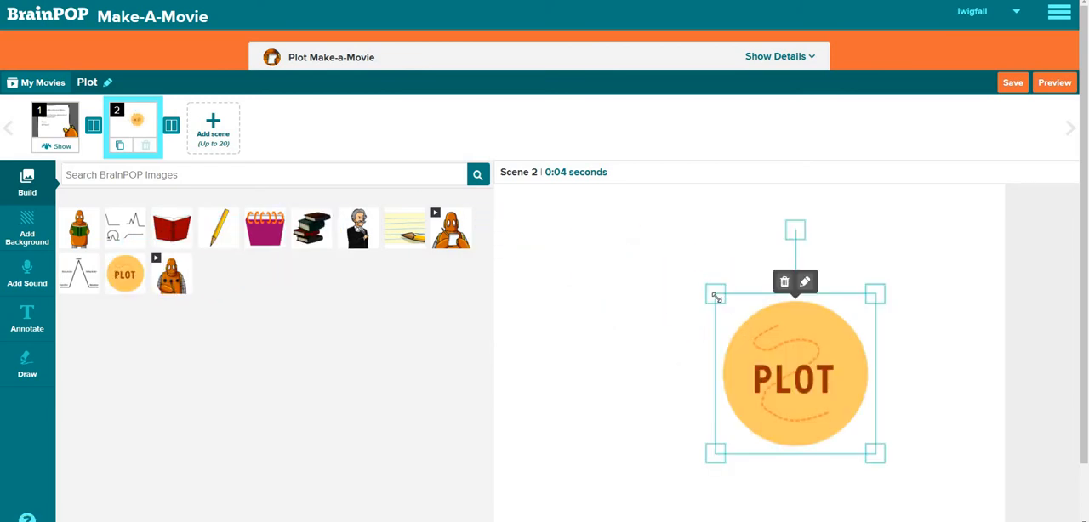
drag(663, 249, 600, 194)
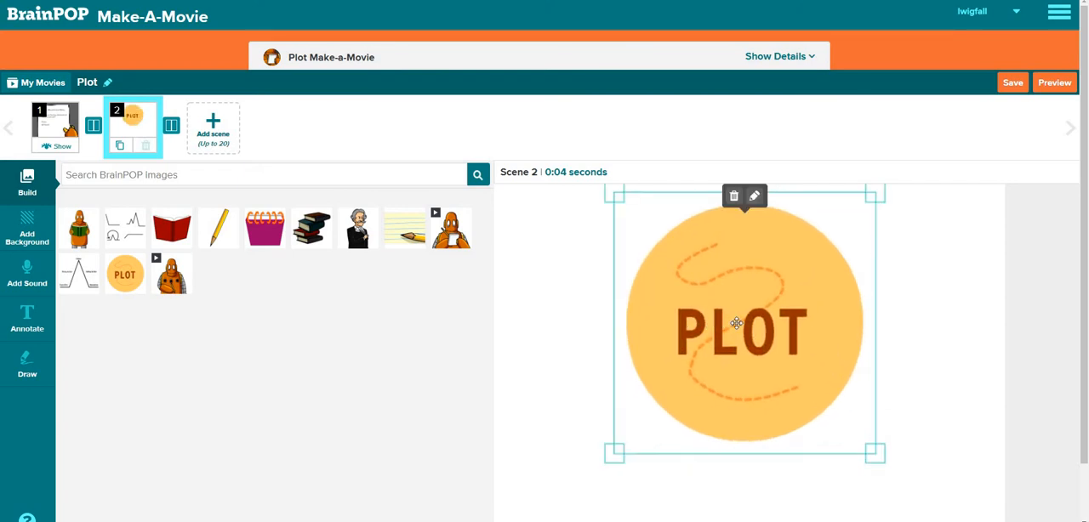
right_click(761, 369)
click(746, 333)
drag(745, 333, 561, 306)
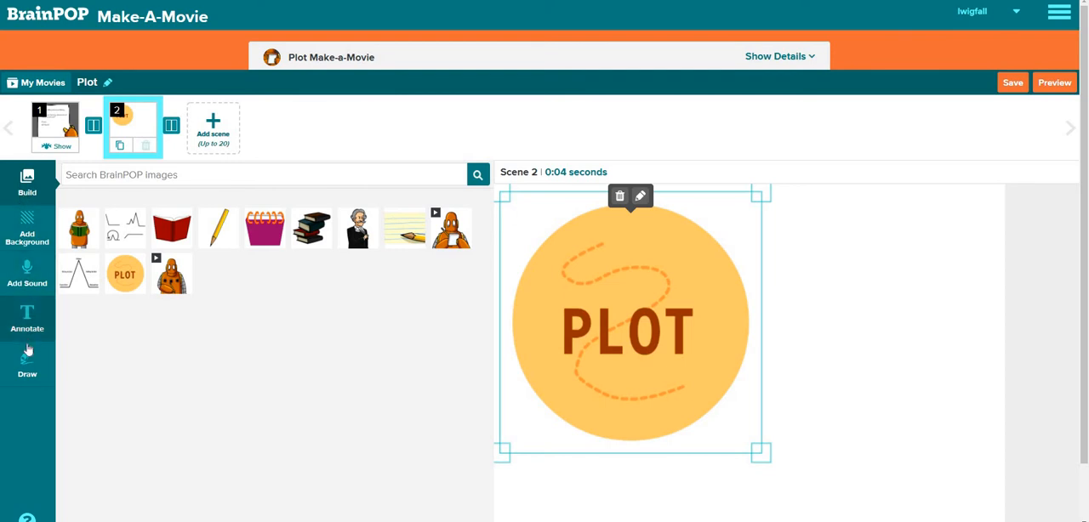
Set the background of scene 2 to dark gray
click(31, 186)
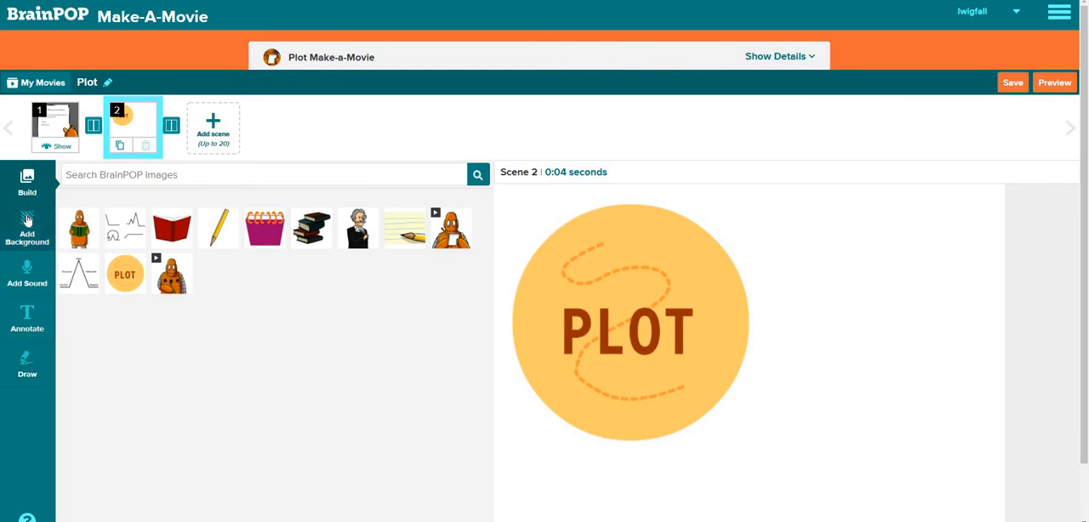
click(27, 223)
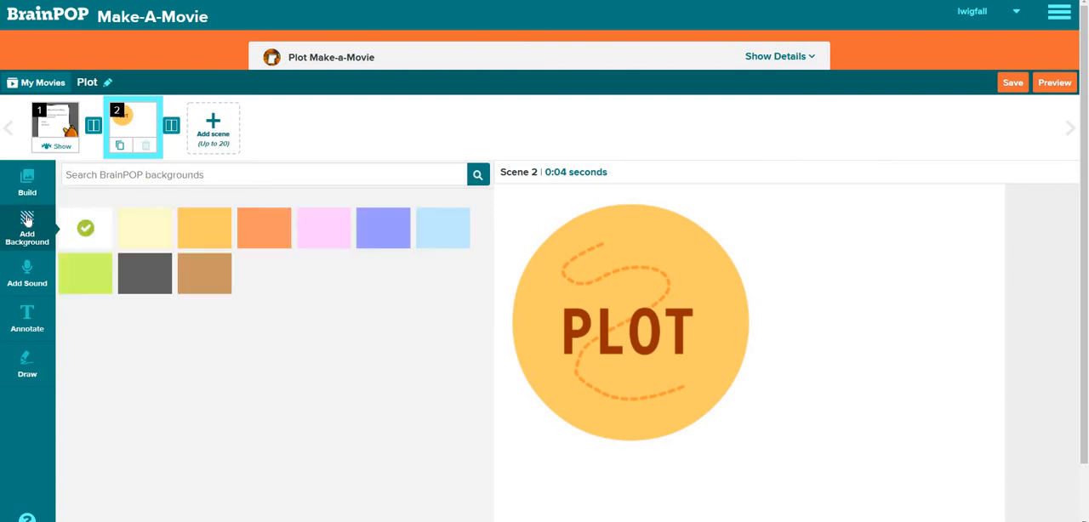
click(150, 286)
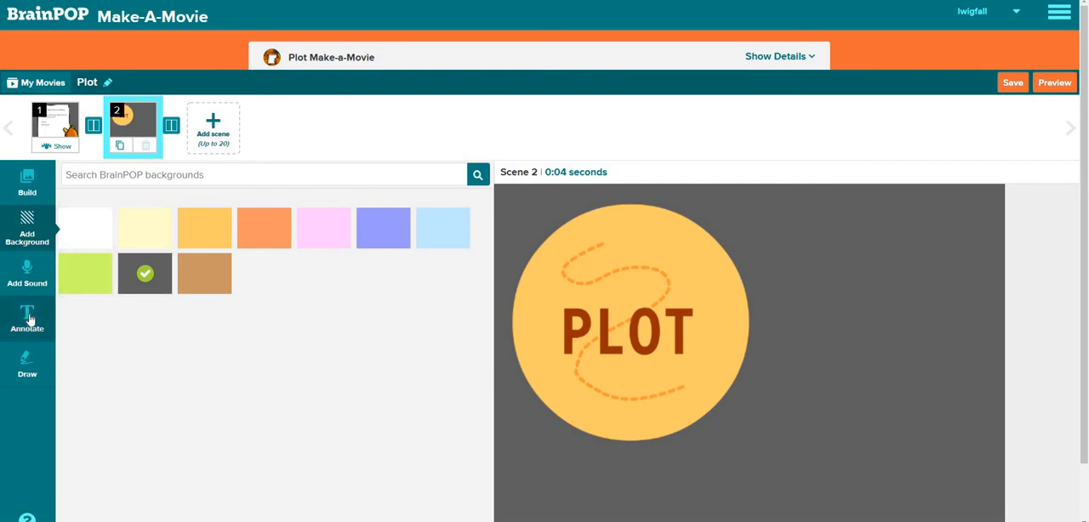
Add a red heart and an overlapping purple heart to scene 2 as a drawing and save it
click(26, 361)
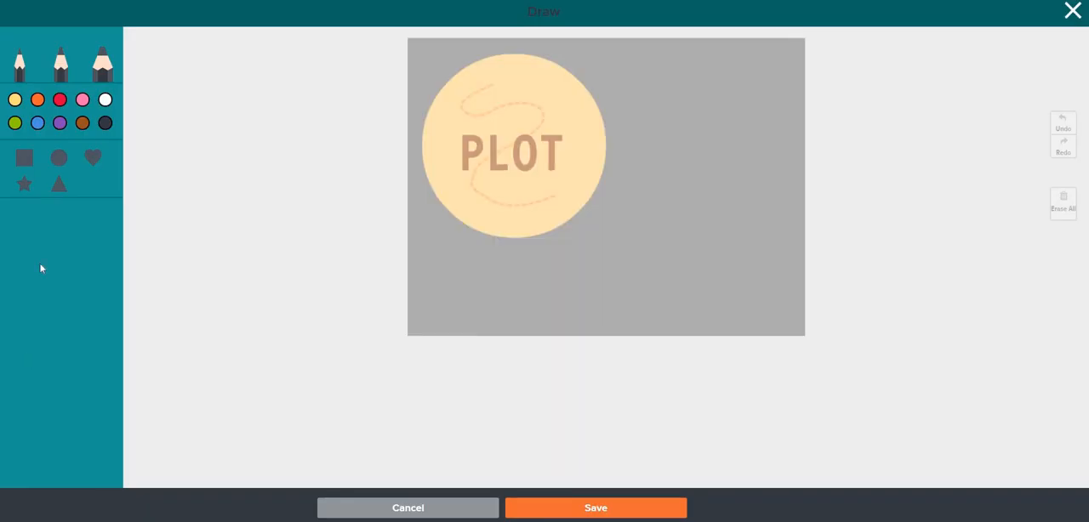
click(37, 122)
click(59, 101)
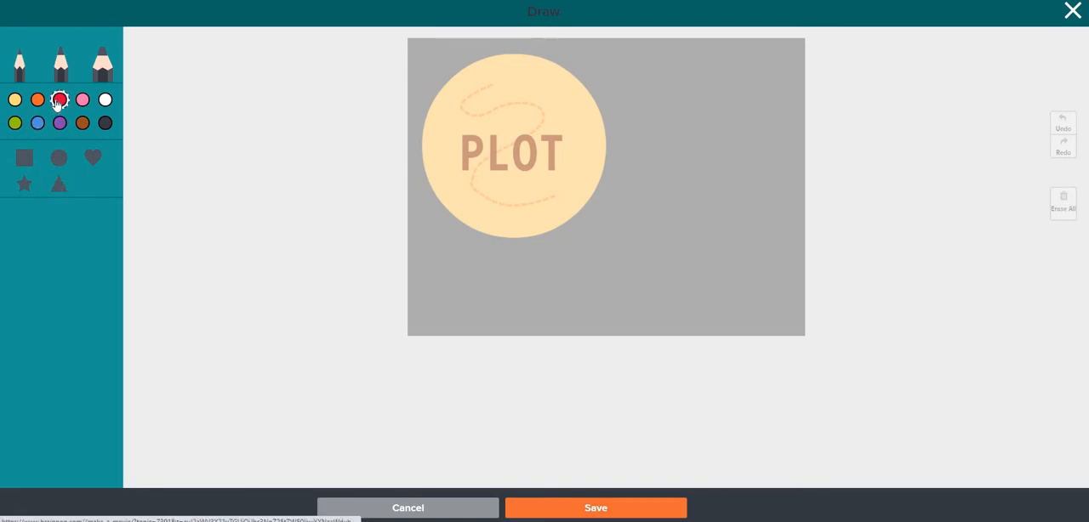
click(90, 160)
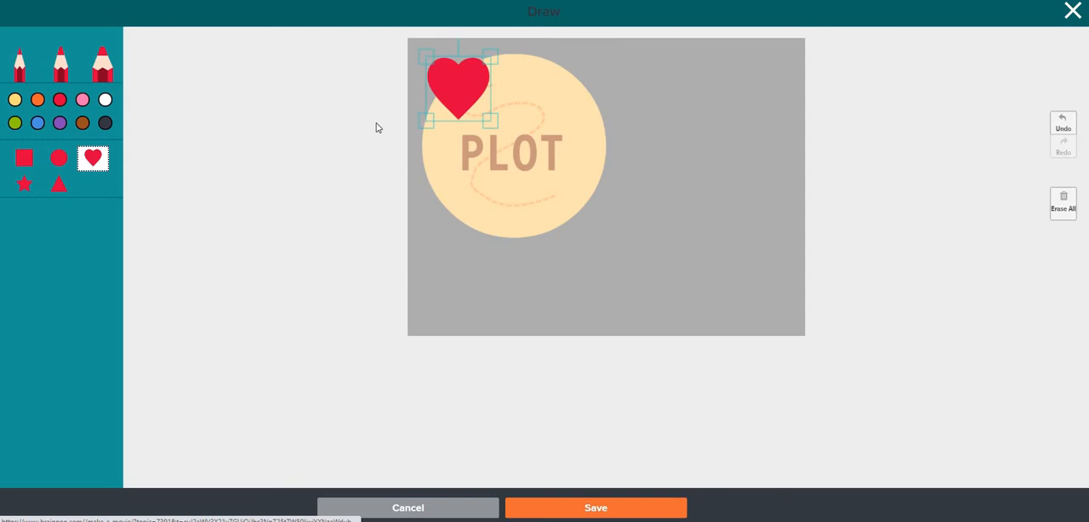
click(60, 123)
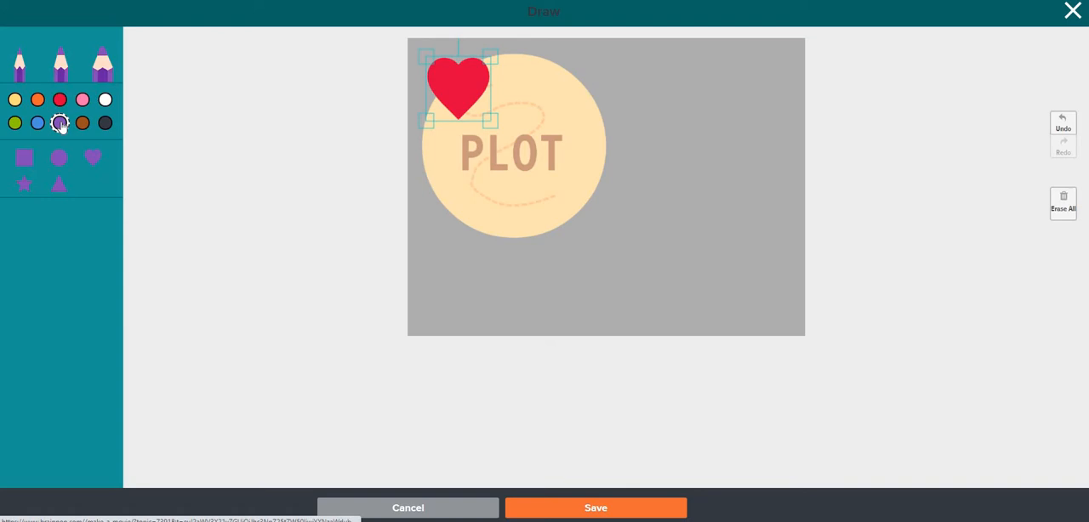
click(92, 157)
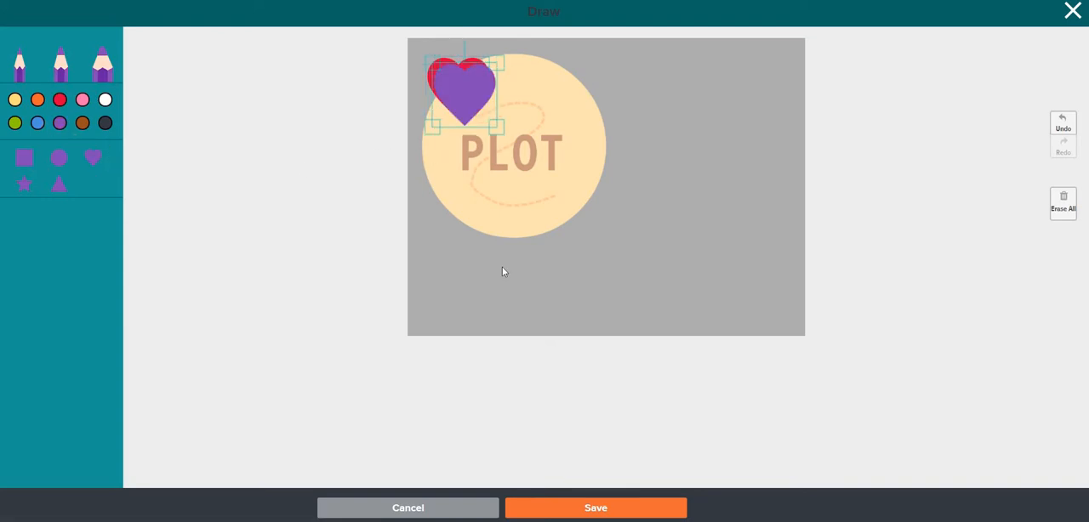
click(620, 509)
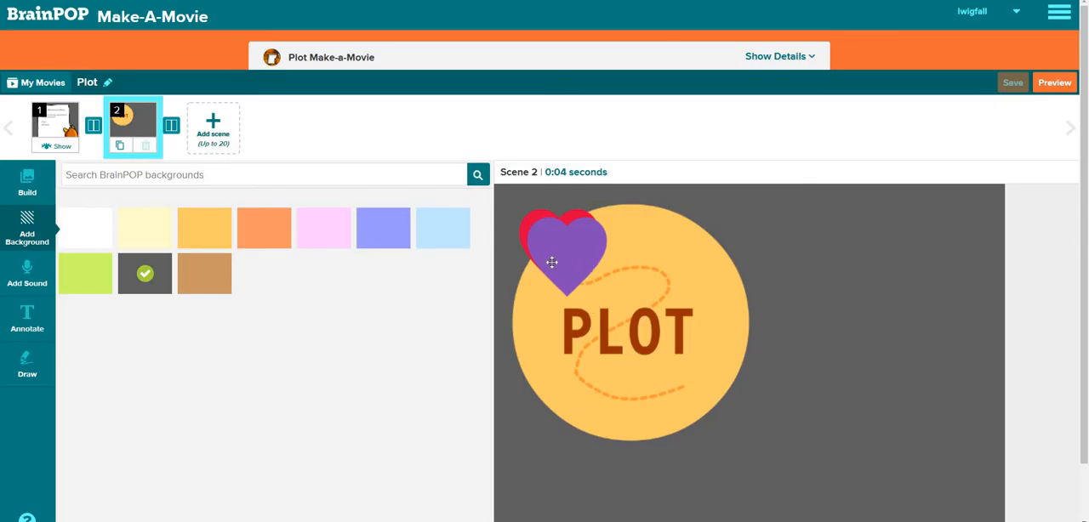
Move the hearts drawing to the lower right of the PLOT circle and enlarge it to about twice its size
drag(552, 263, 812, 403)
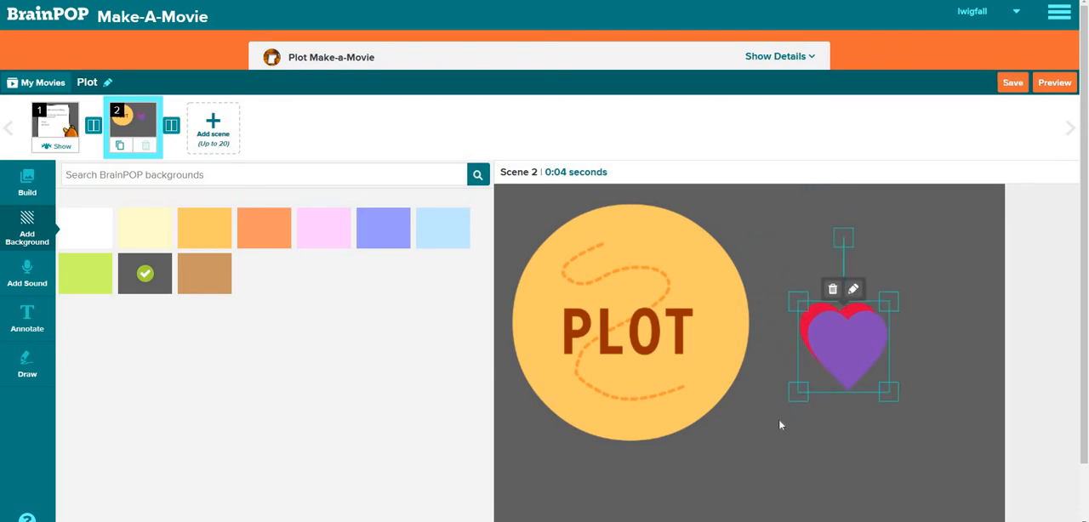
right_click(779, 420)
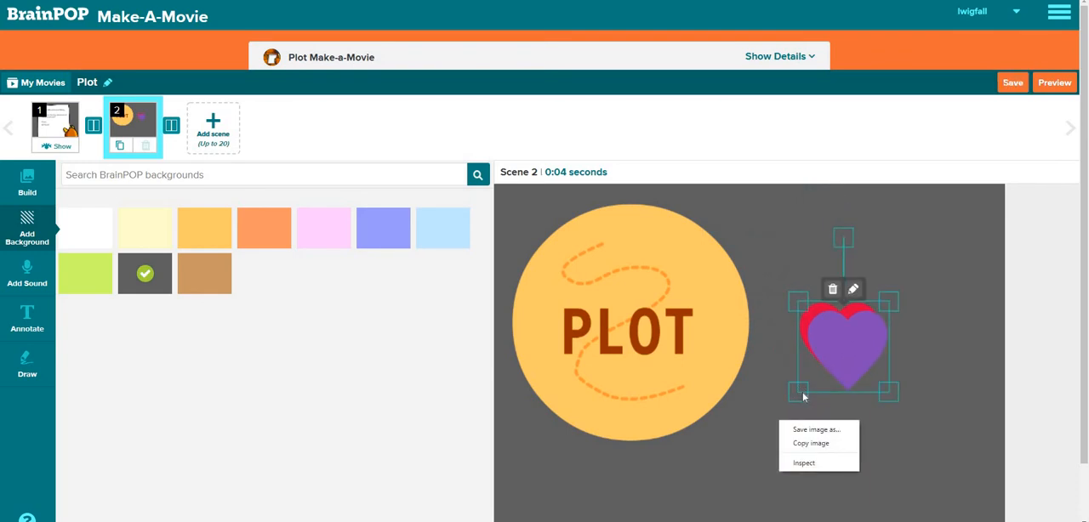
right_click(803, 397)
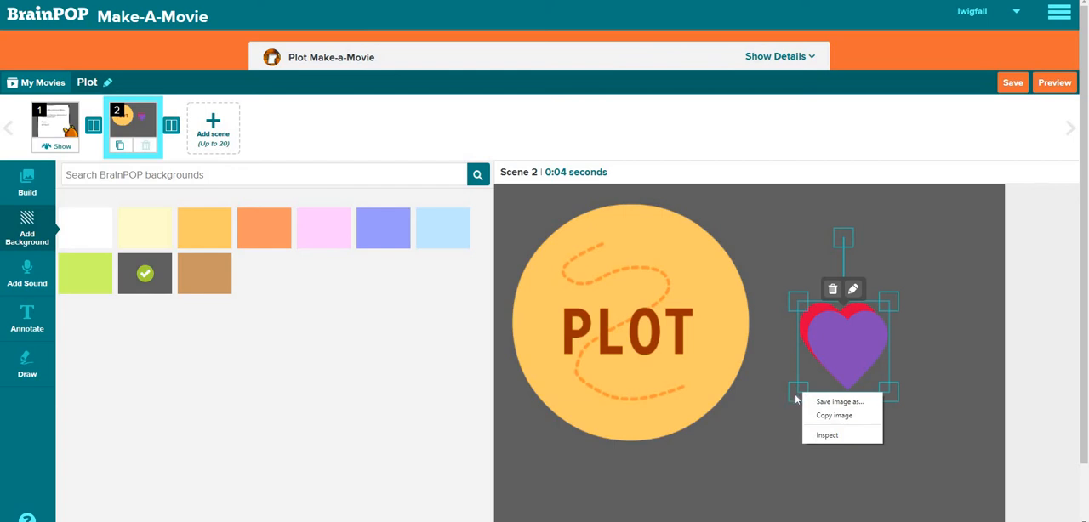
drag(796, 396, 715, 509)
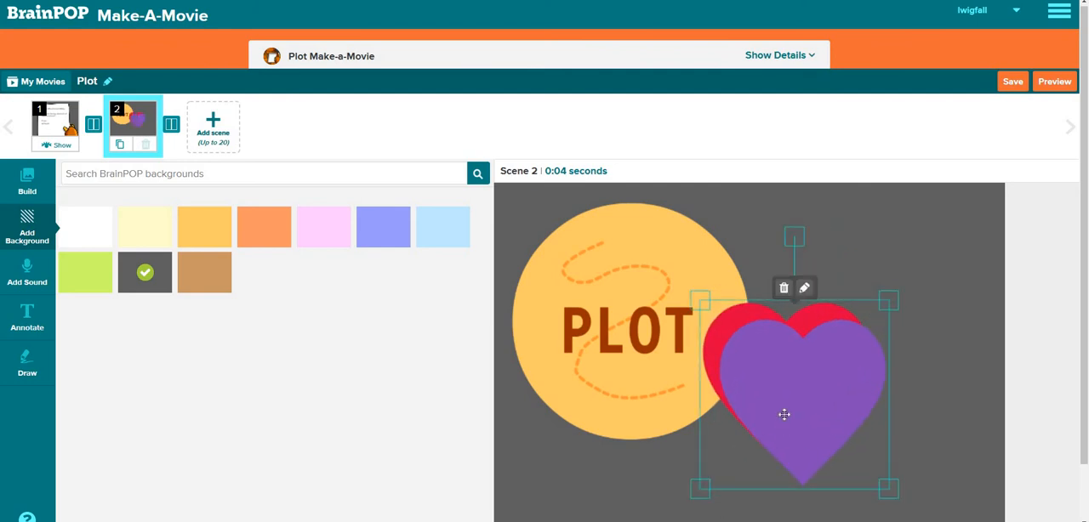
drag(783, 415, 788, 438)
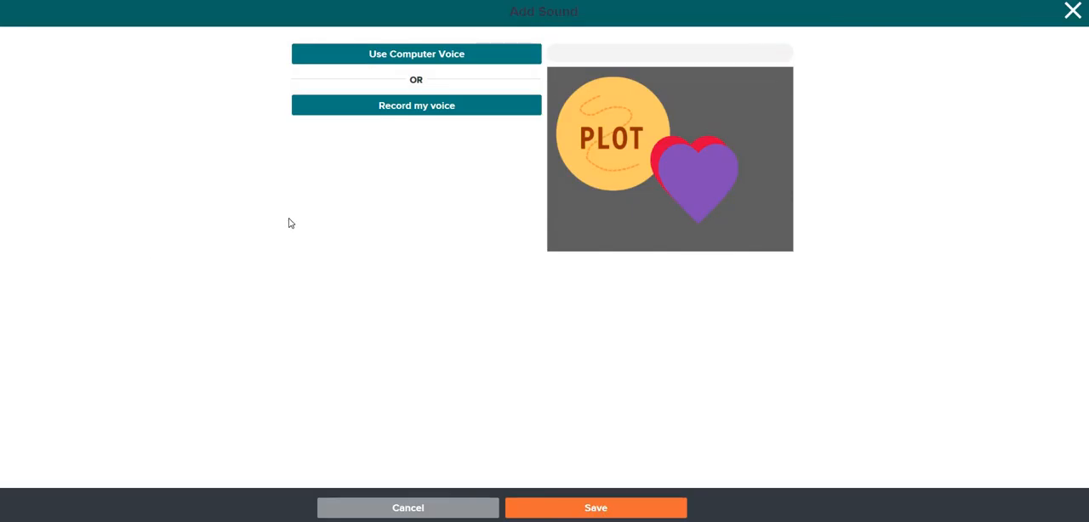
Add female computer-voice narration to scene 2 with the script "I absolutely love to read! I ewill tell you about the elements of a story. Let's go!"
click(423, 56)
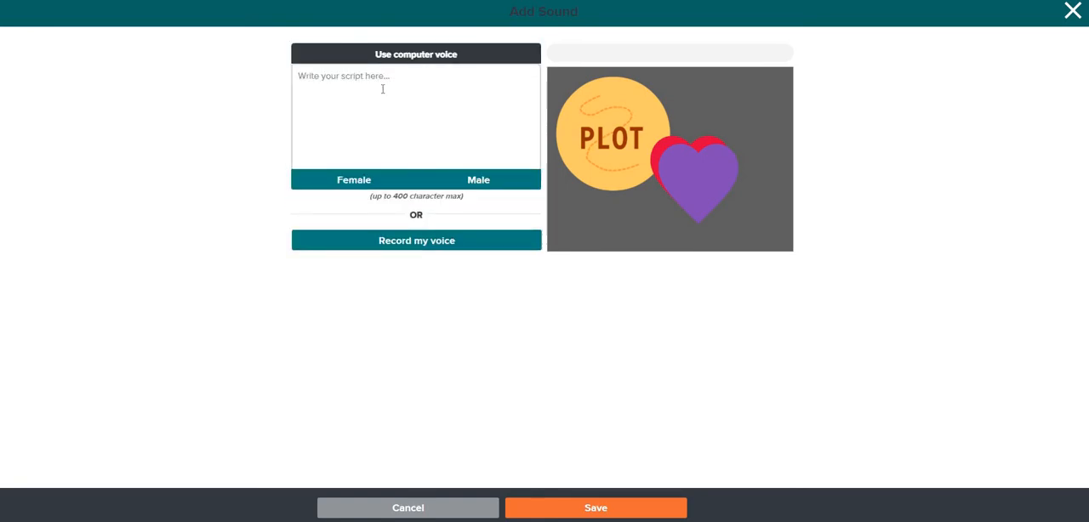
click(383, 88)
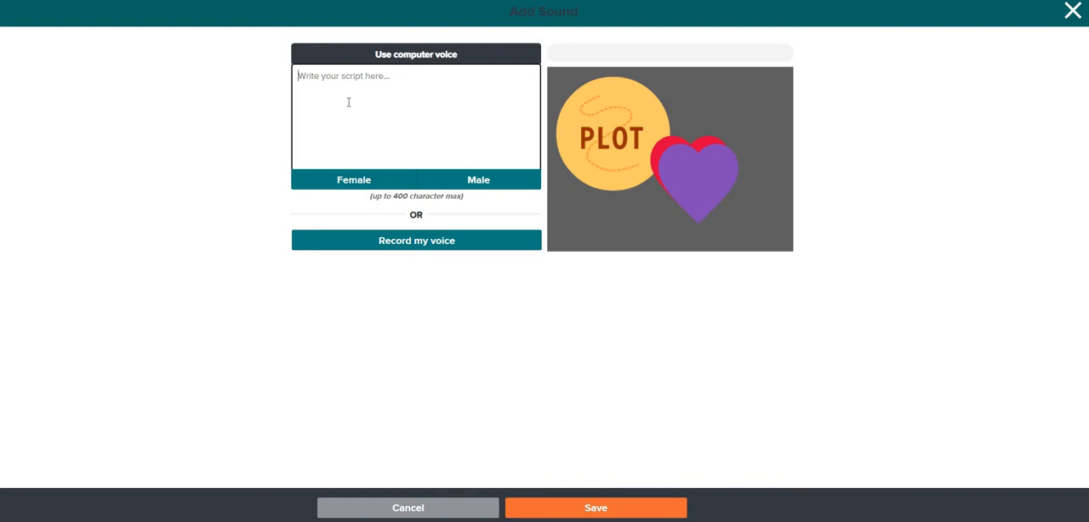
text(I absou)
key(BackSpace)
text(lutely love to read! I ew)
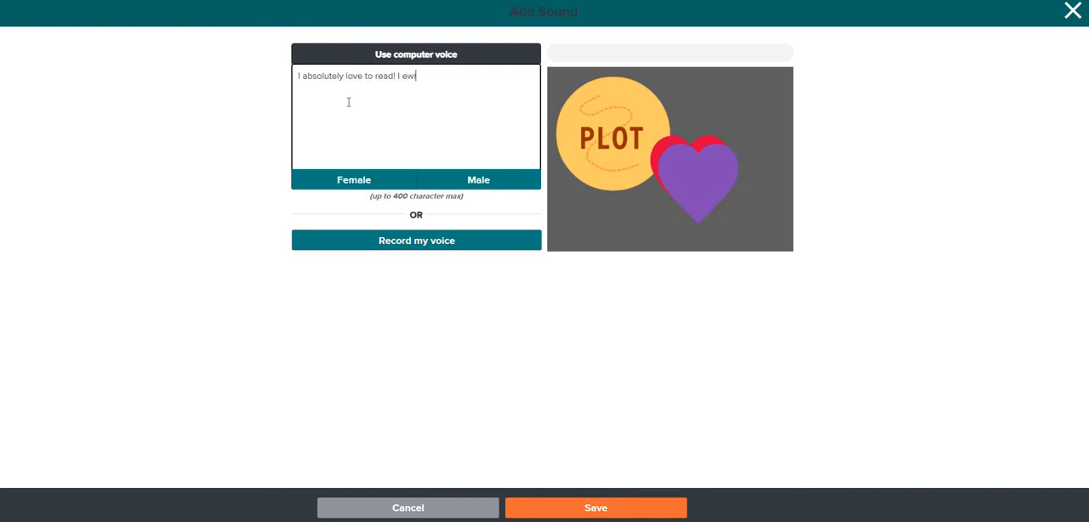
text(ill tell you)
text(absolutely love to read! I ewill tell you about t)
text(he elements of)
text( a s)
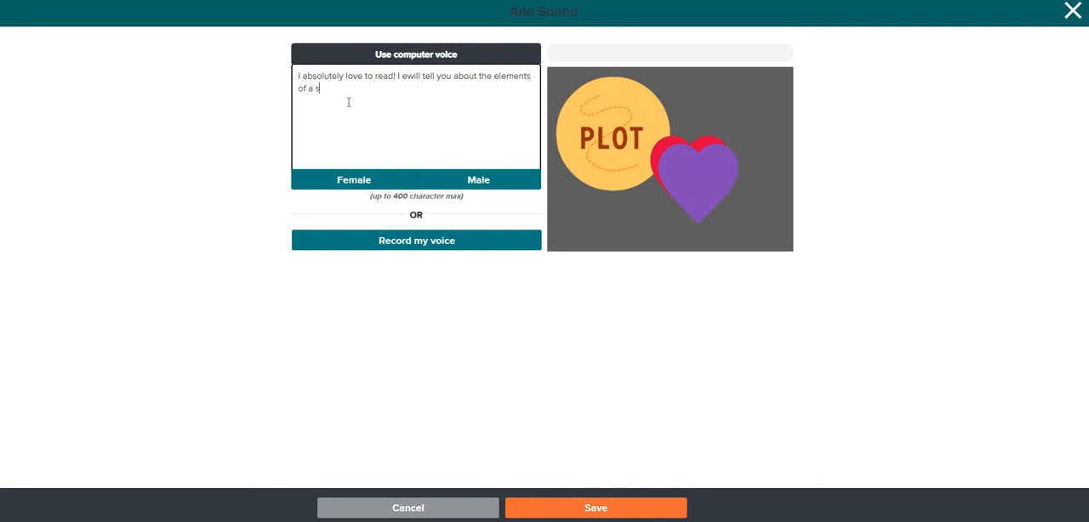
text(tory. Let's go!)
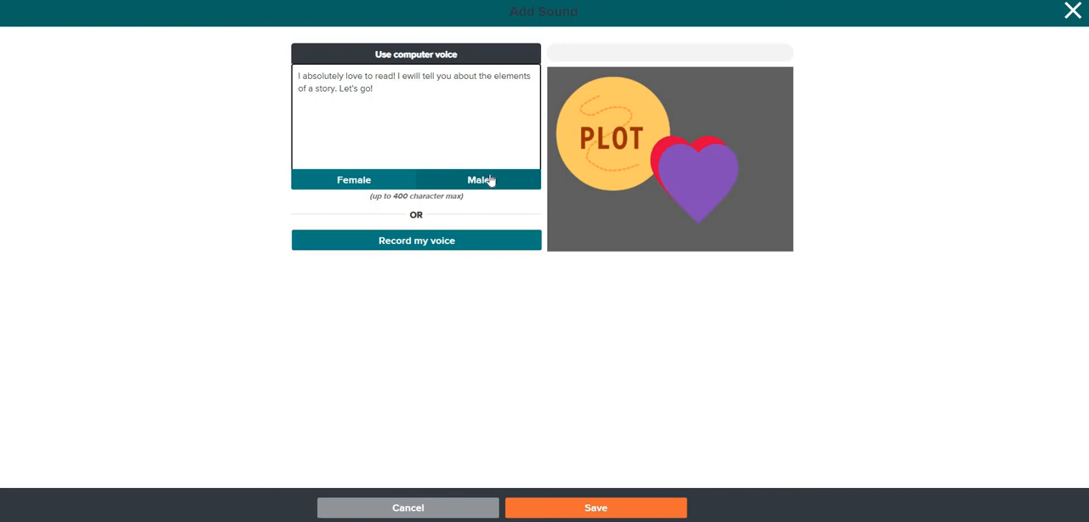
click(354, 181)
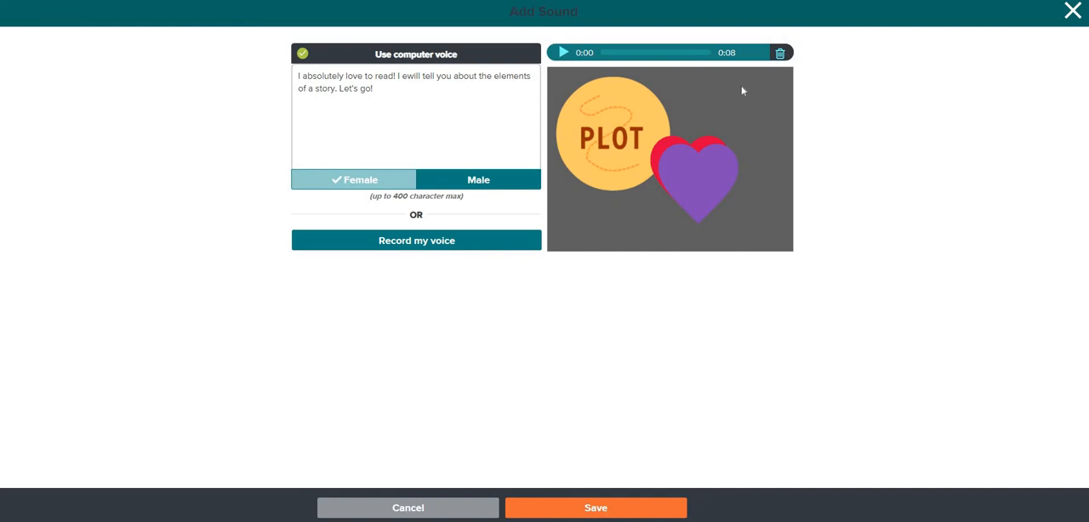
Play back the generated narration and save it to scene 2
click(561, 55)
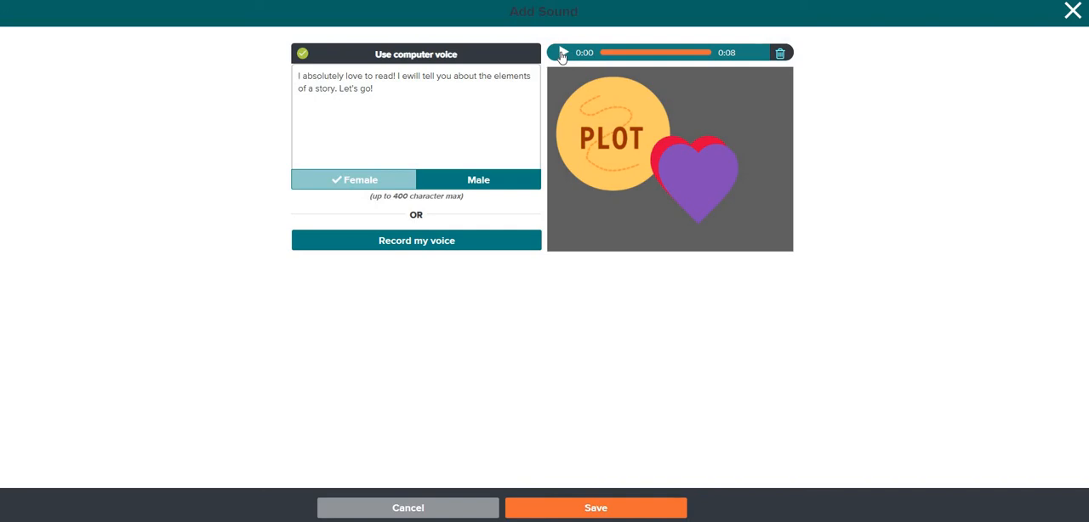
click(561, 54)
click(577, 508)
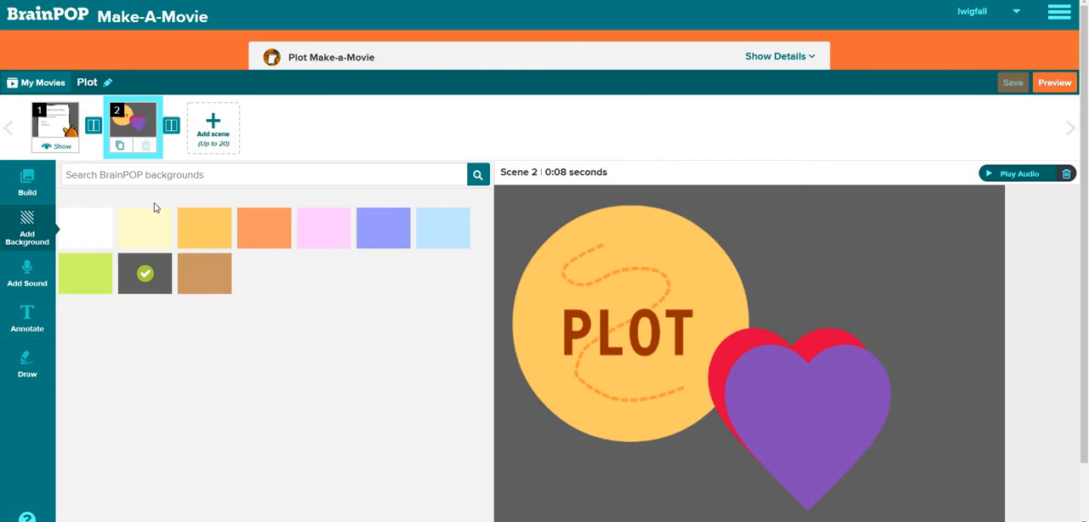
Add a third scene and set its background to dark gray
click(211, 126)
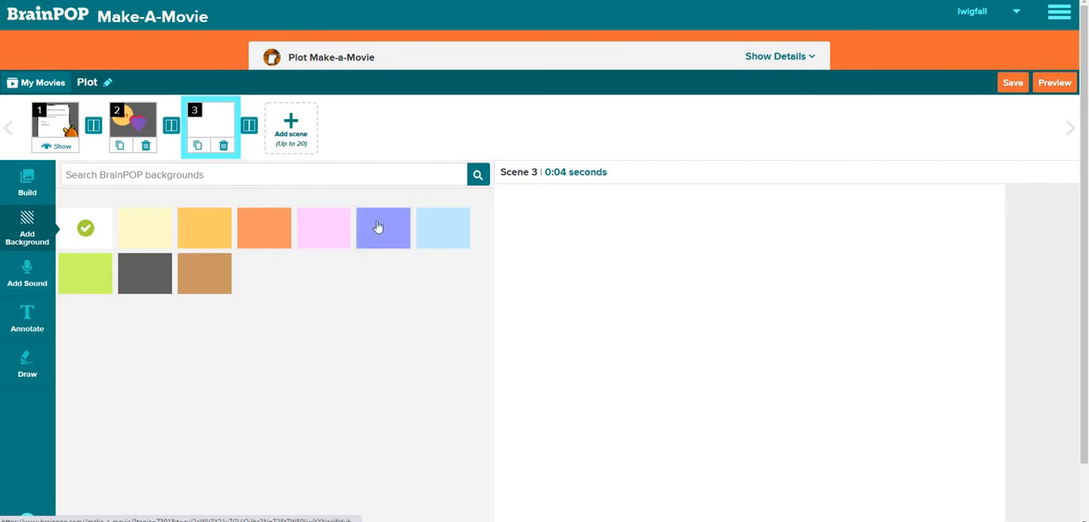
click(153, 272)
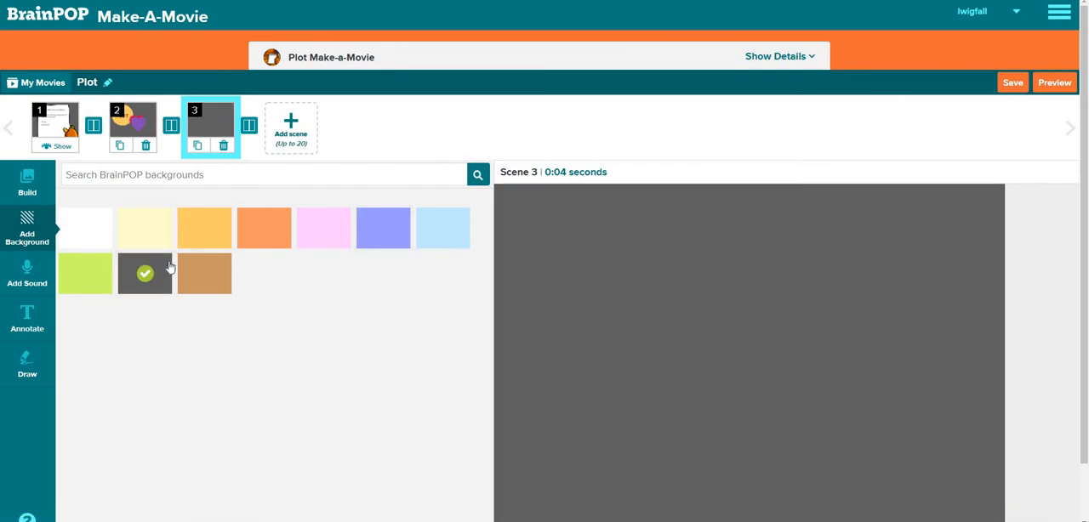
Add the plot diagram image to scene 3, enlarge it to more than half the scene's width, and place it in the scene's right part
click(40, 190)
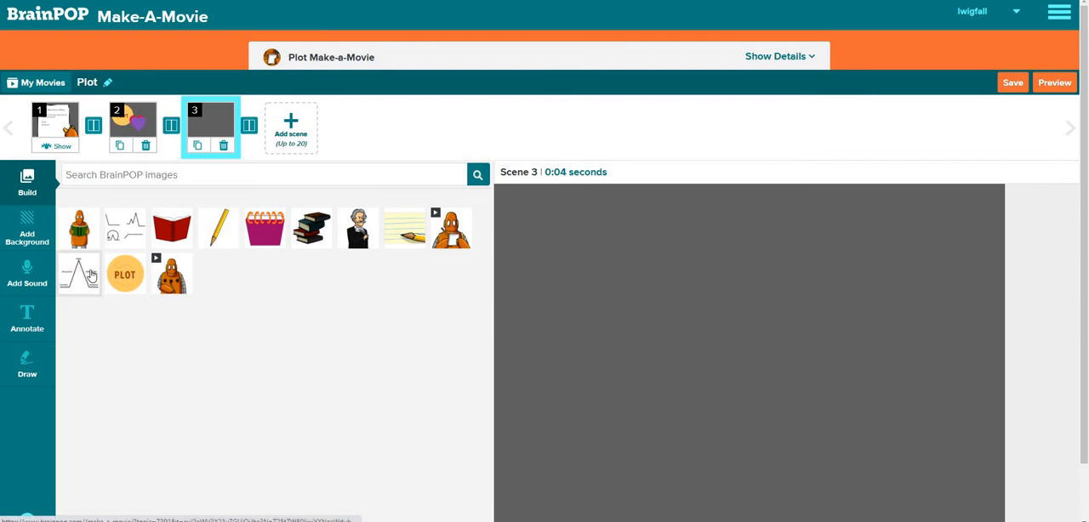
drag(291, 319, 772, 360)
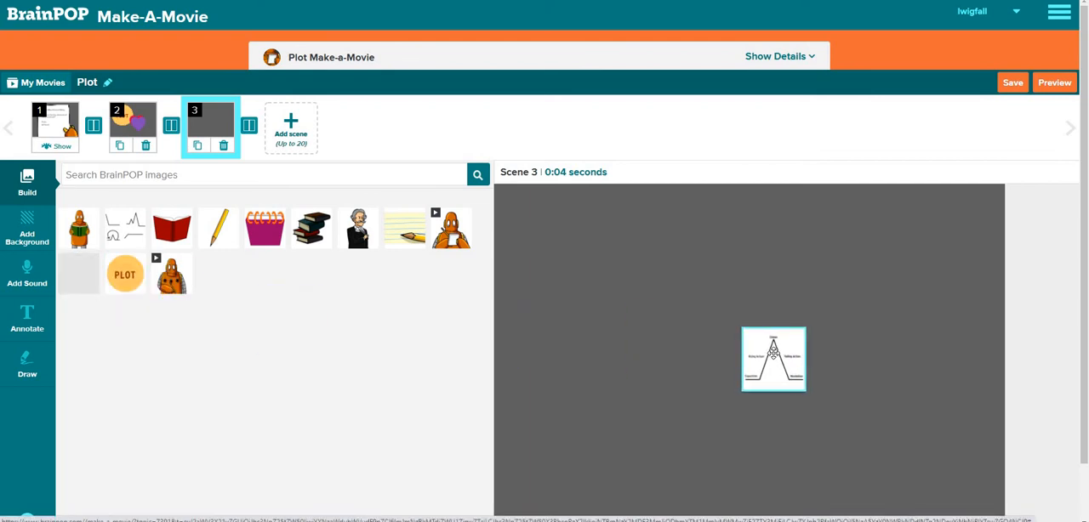
drag(742, 324, 596, 297)
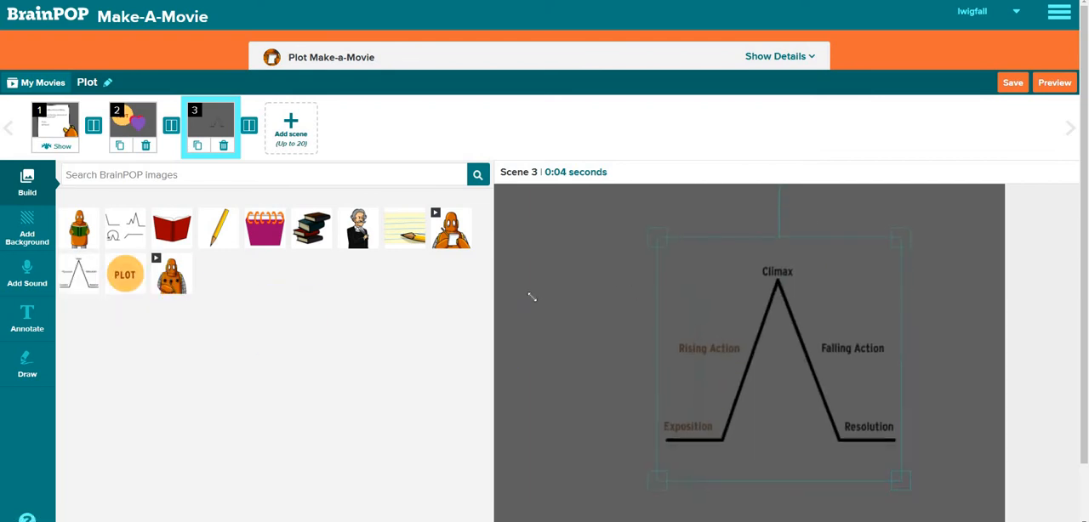
drag(506, 302, 493, 301)
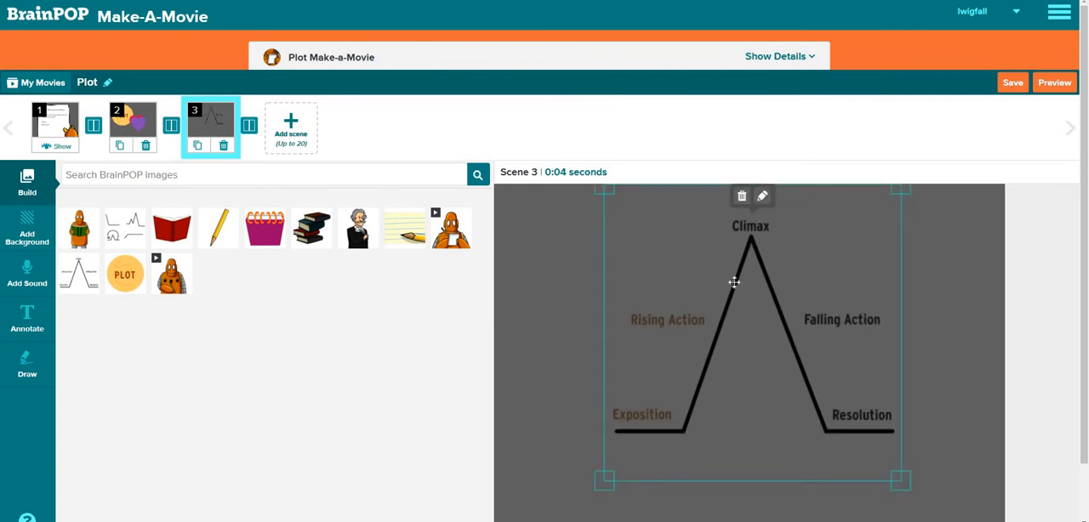
drag(733, 283, 796, 324)
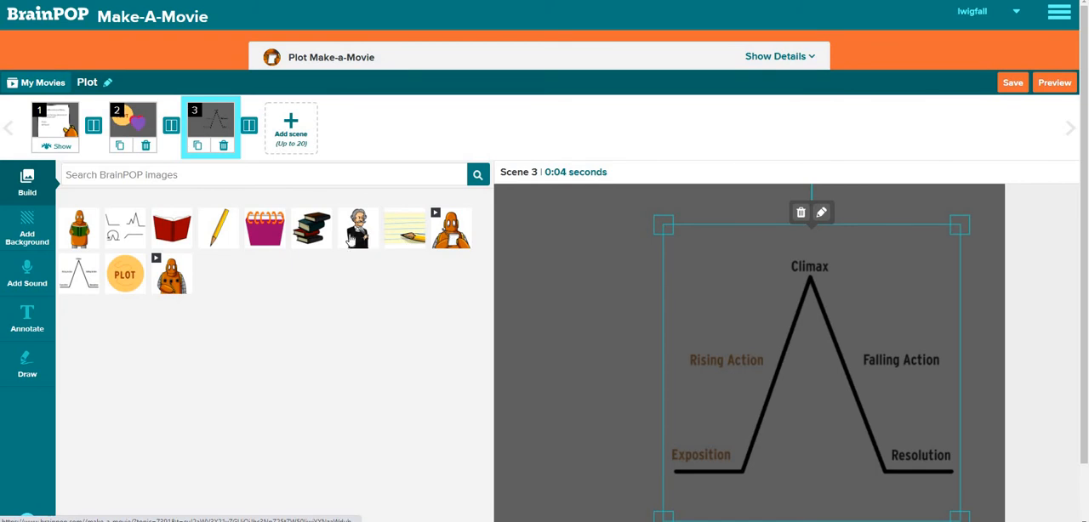
Add the man with the quill in the scene's lower left corner and a pencil whose tip points at Exposition
drag(350, 236, 586, 440)
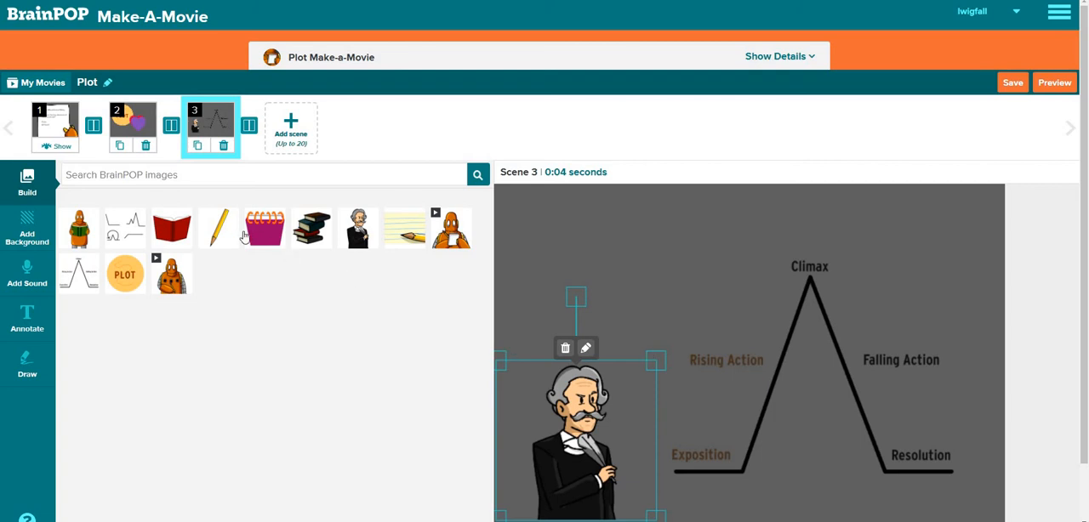
click(204, 234)
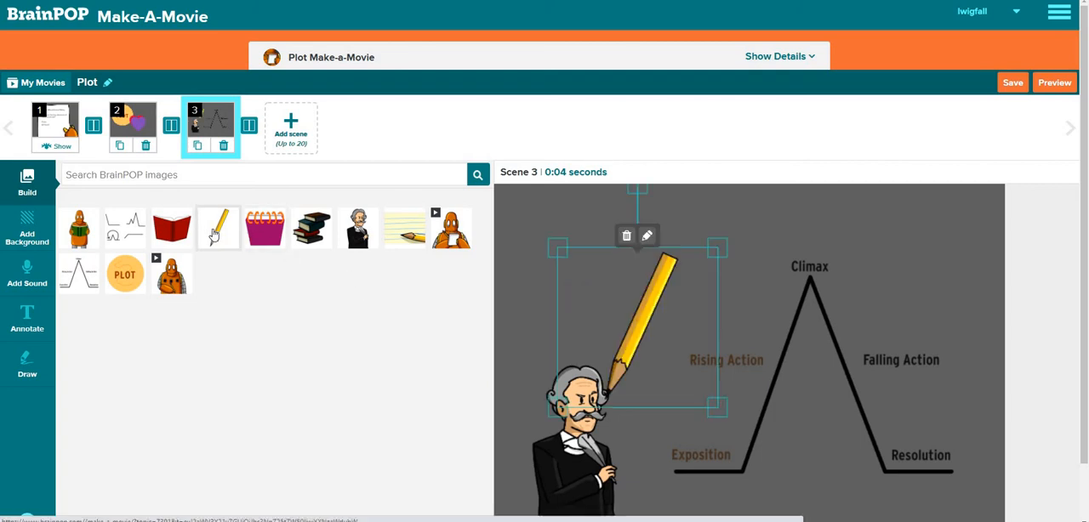
mouse_move(647, 343)
mouse_down()
mouse_move(761, 367)
mouse_move(747, 365)
mouse_move(740, 379)
mouse_up()
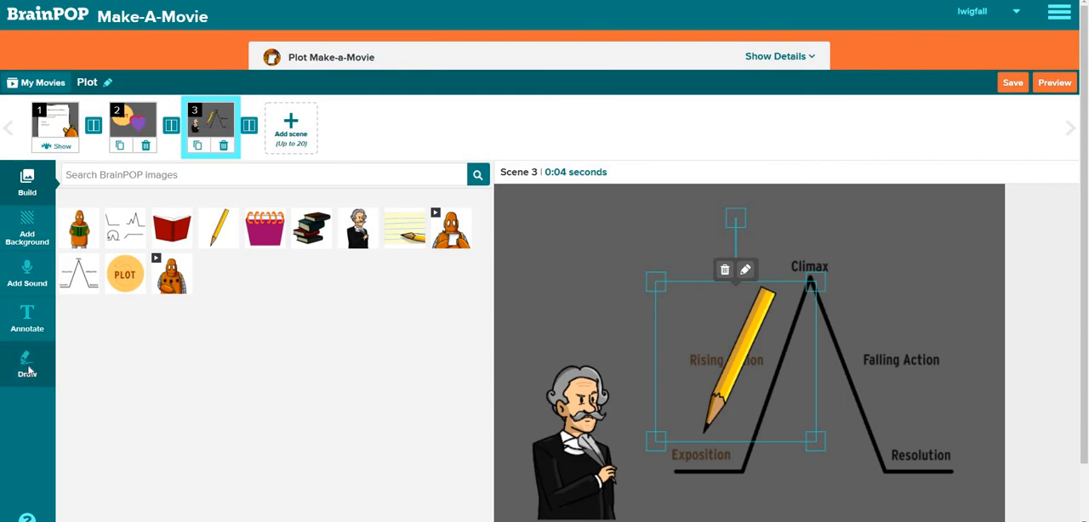
click(31, 371)
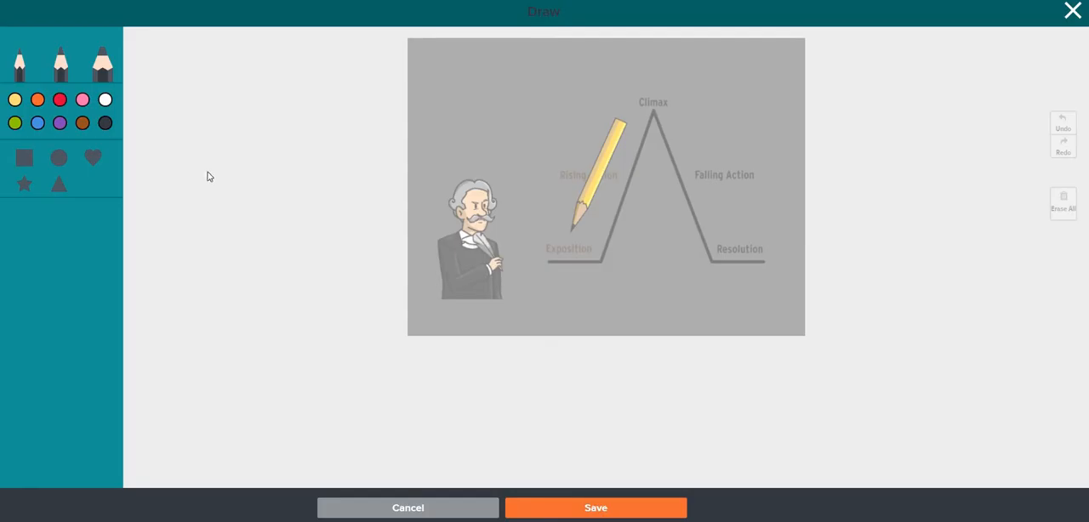
click(59, 123)
click(97, 68)
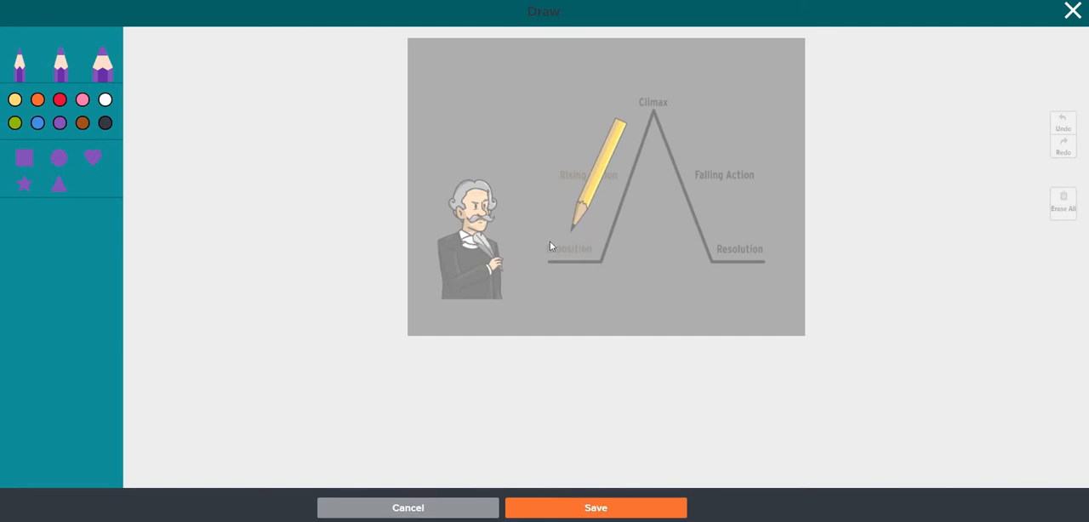
drag(588, 230, 546, 248)
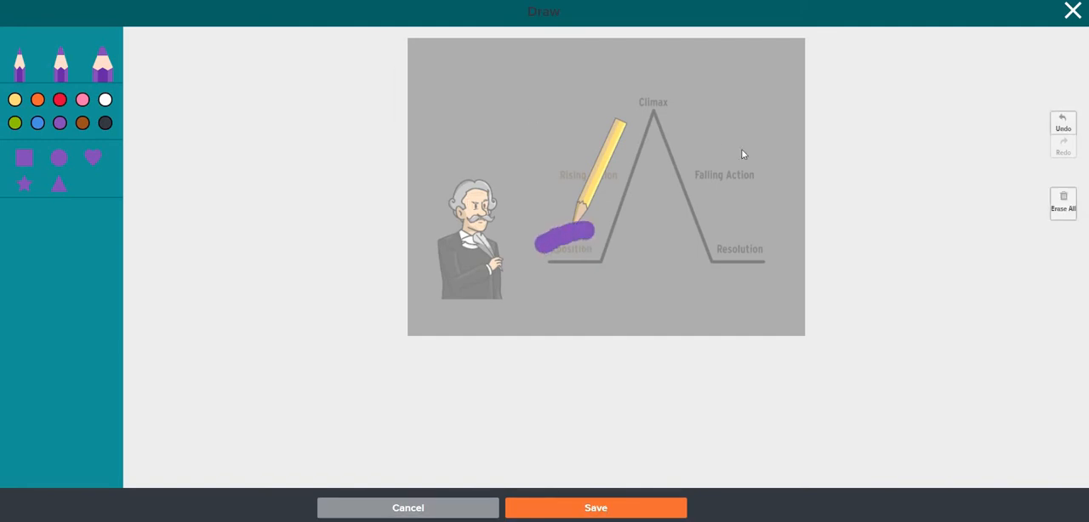
click(1064, 124)
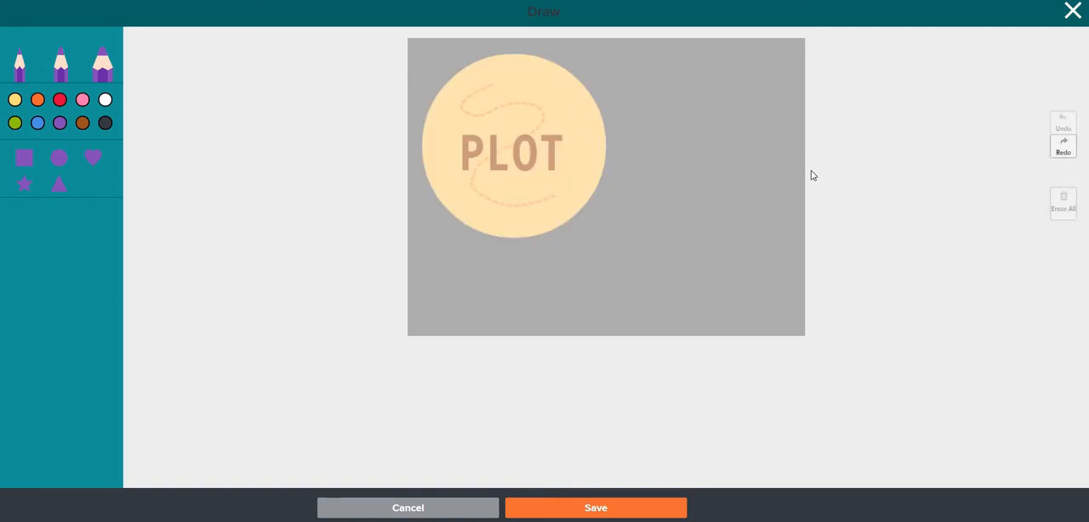
click(418, 511)
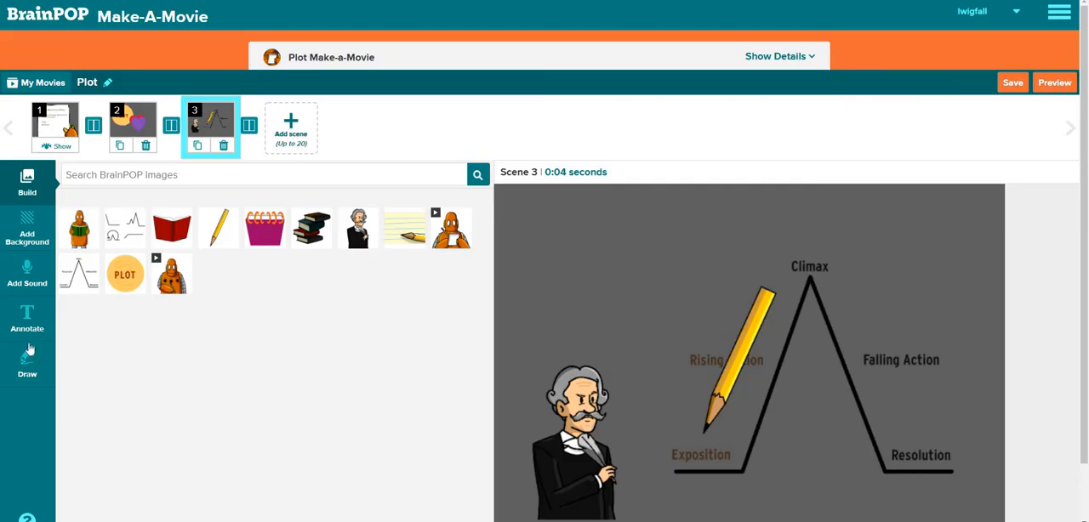
Draw a purple ring around Exposition with the medium pencil and save the drawing to the scene
click(26, 354)
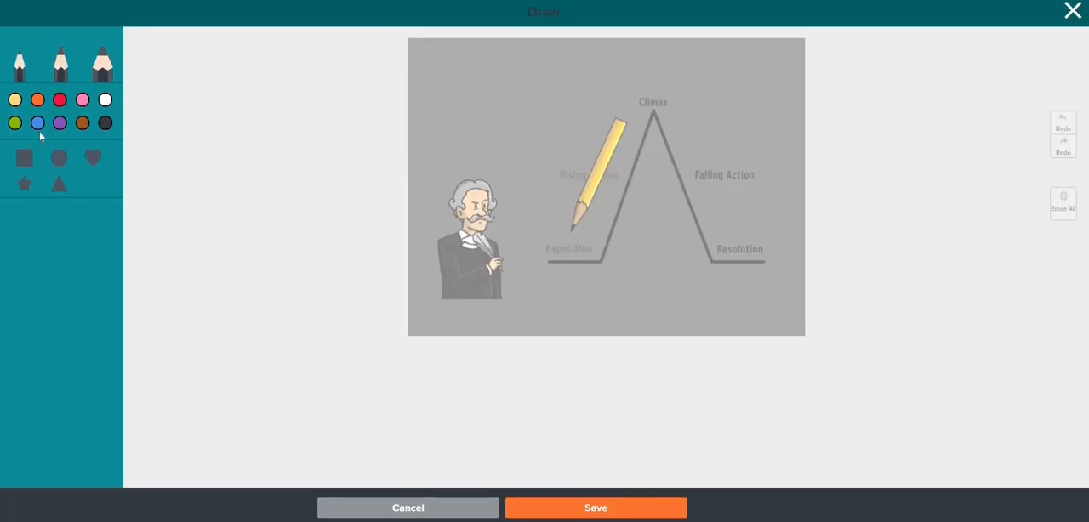
click(60, 123)
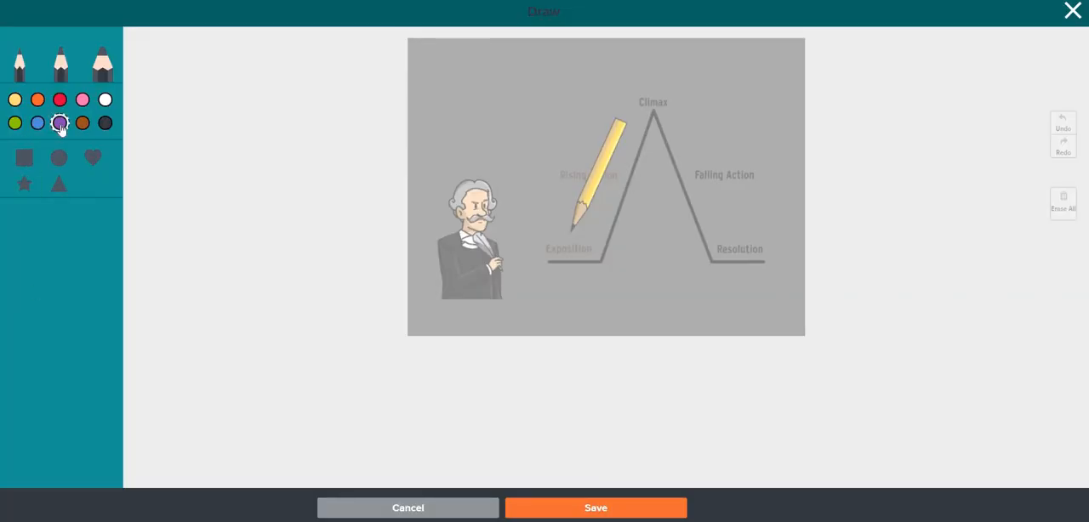
click(60, 70)
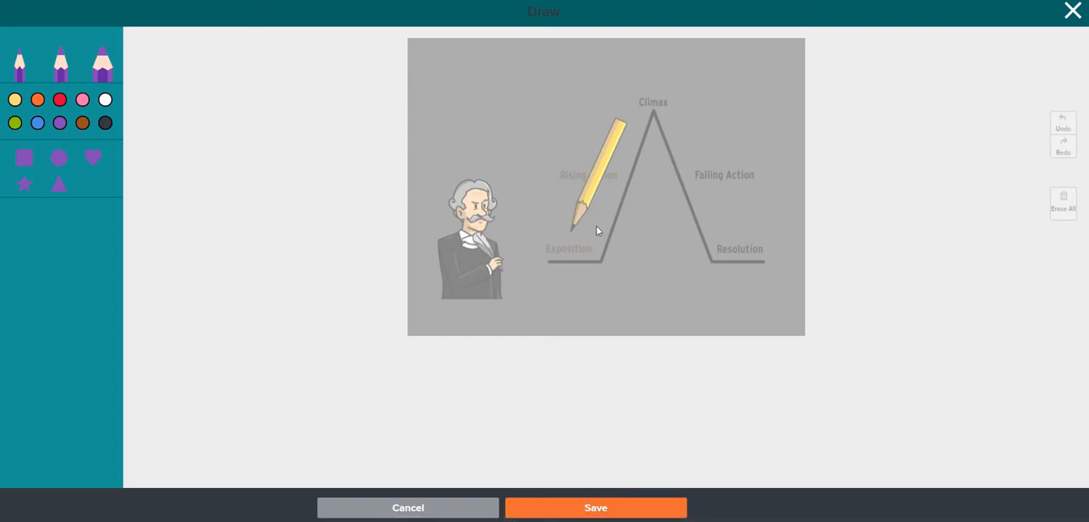
mouse_move(599, 226)
mouse_down()
mouse_move(536, 234)
mouse_move(535, 270)
mouse_move(548, 279)
mouse_move(608, 270)
mouse_move(620, 253)
mouse_move(596, 226)
mouse_up()
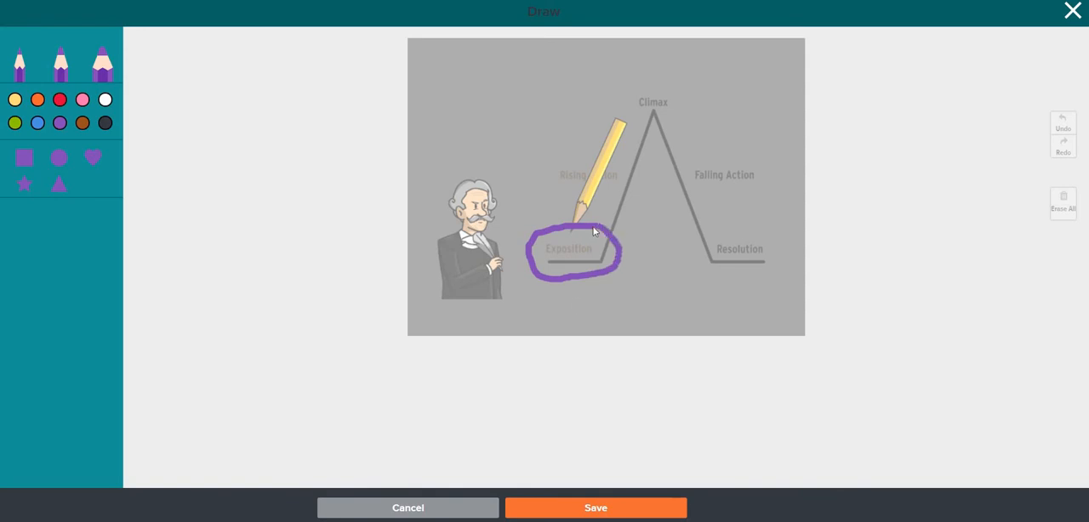
click(576, 508)
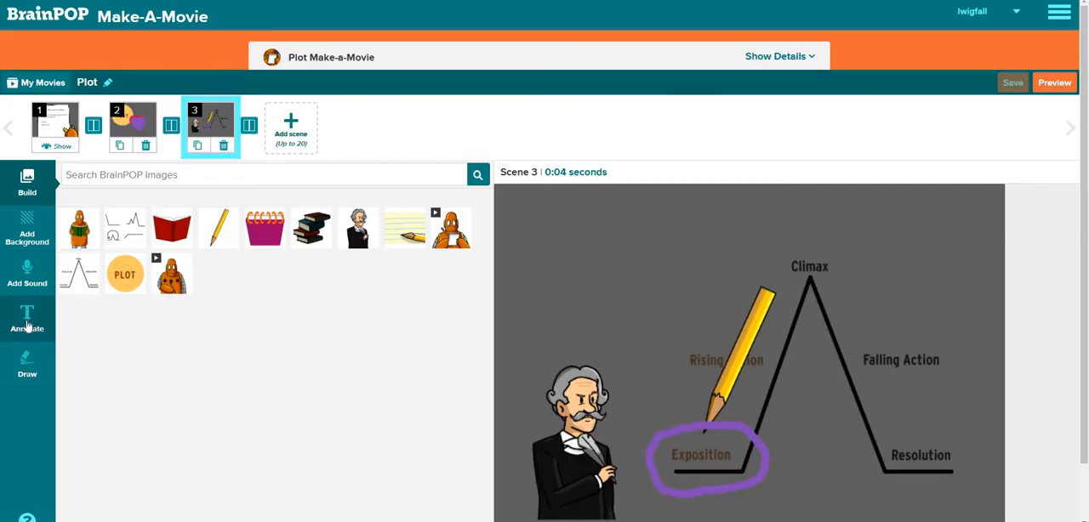
Add a text annotation above the plot diagram reading "Exposition is what starts the story."
click(27, 321)
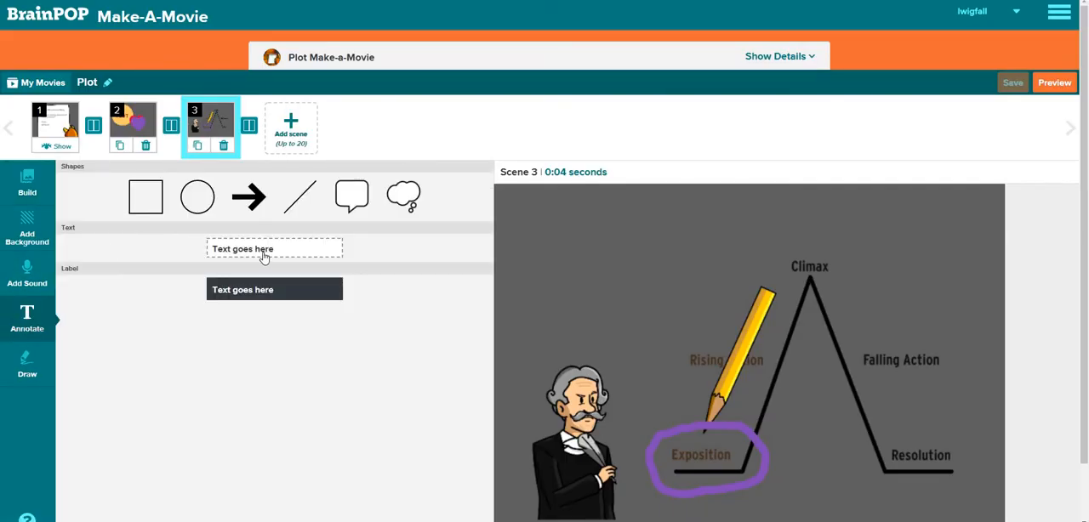
click(266, 253)
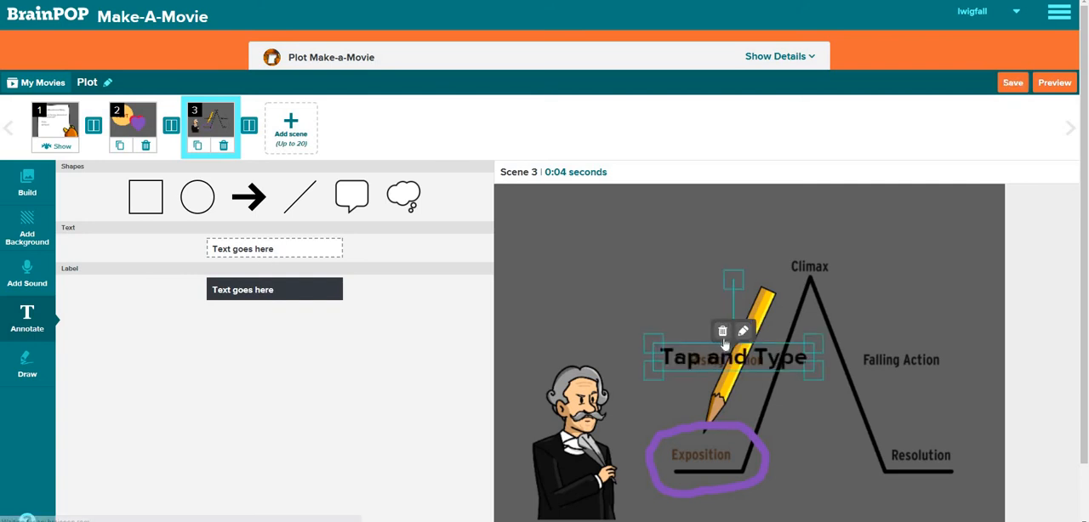
drag(706, 355, 593, 234)
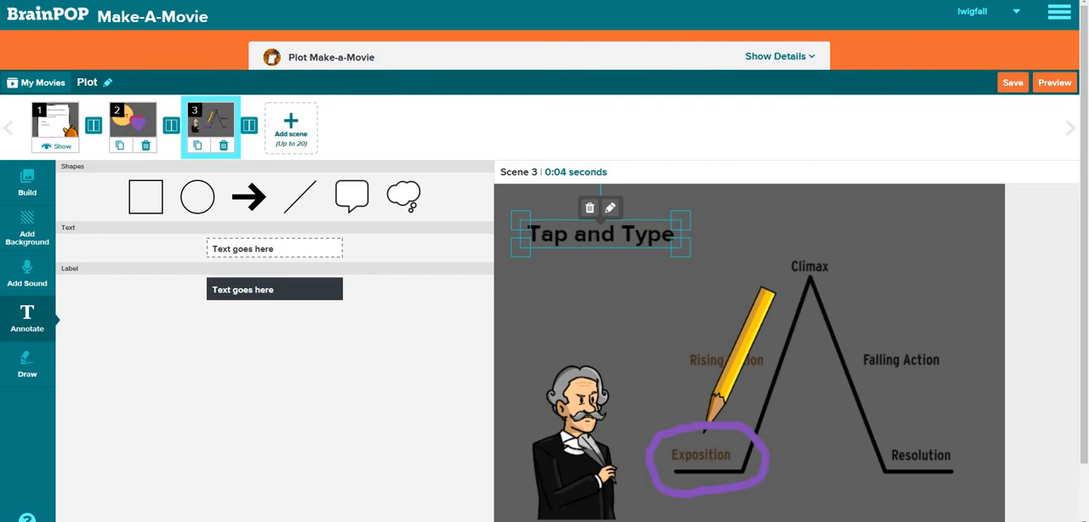
click(610, 208)
text(Exp)
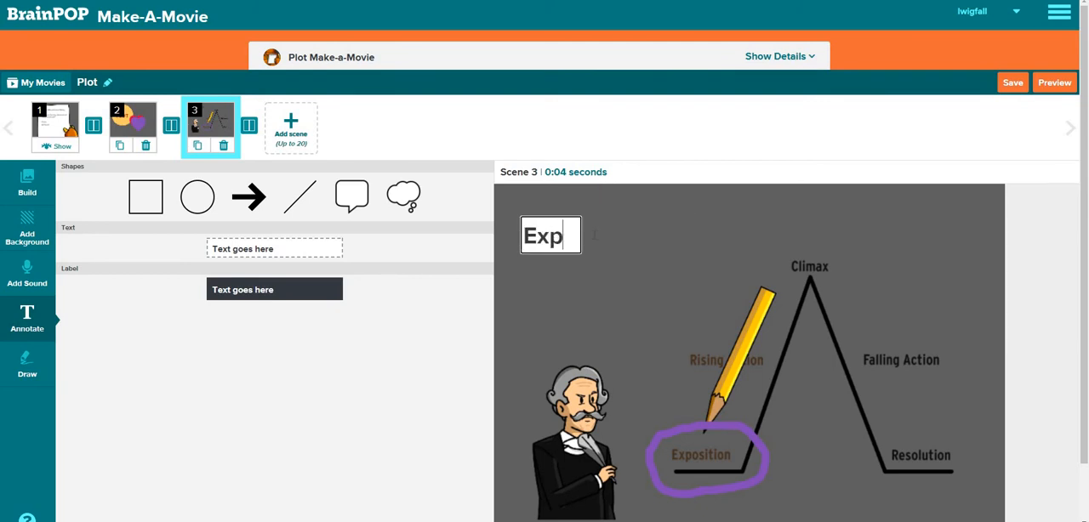
text(osition )
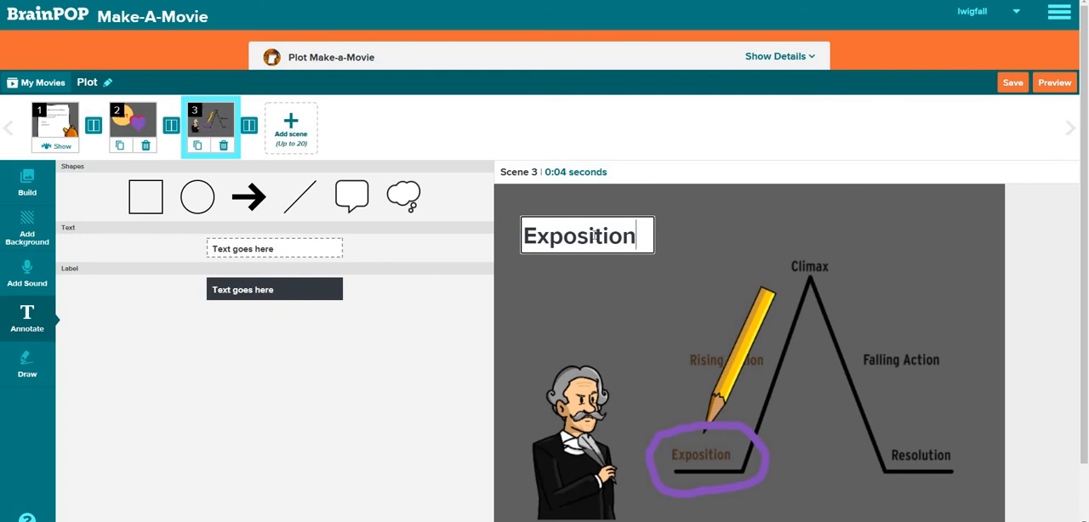
text(is what )
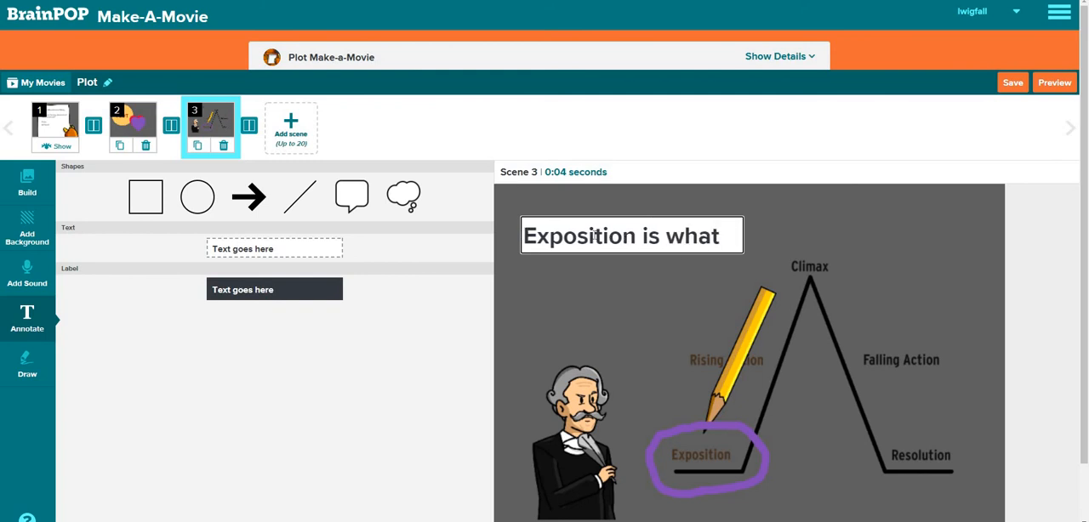
text(star)
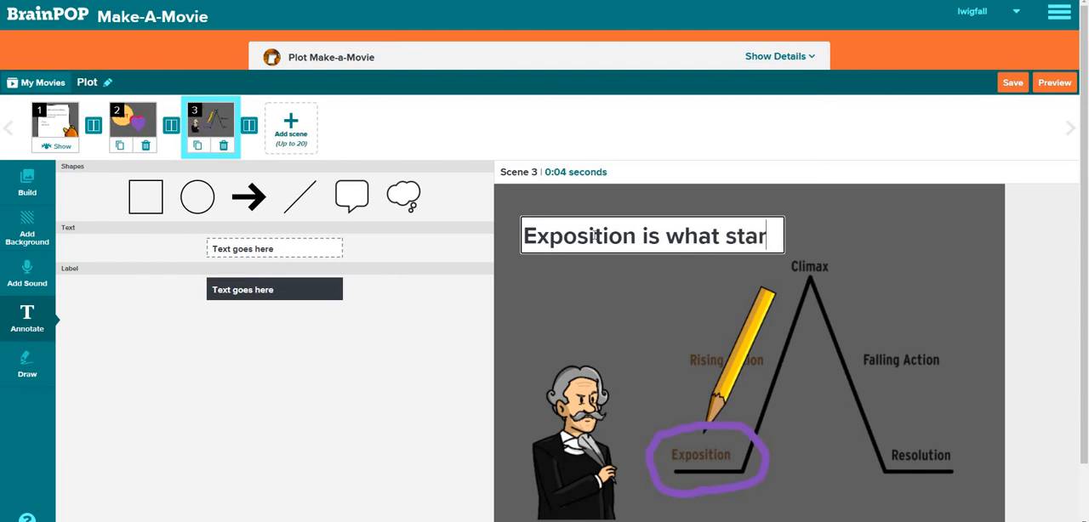
text(ts the story)
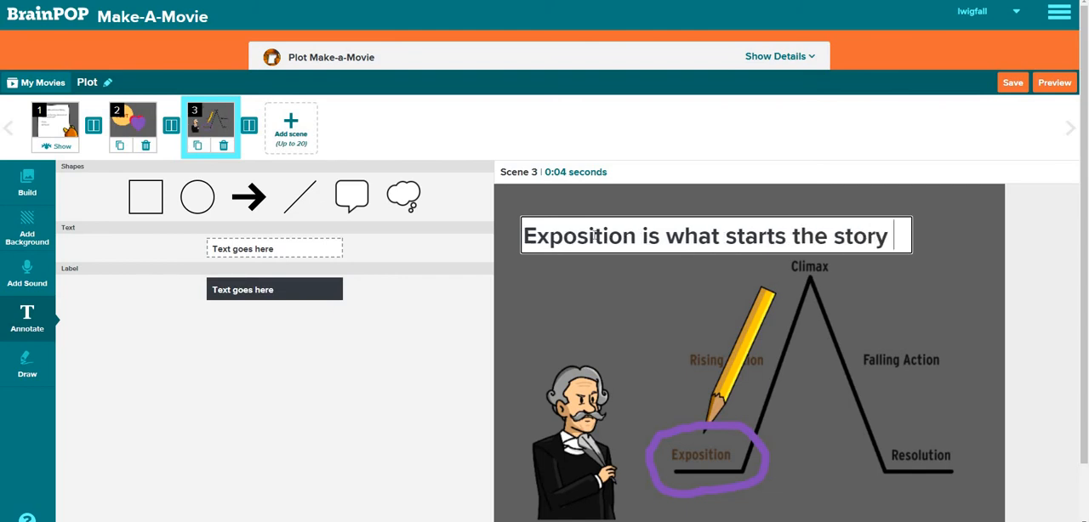
key(BackSpace)
text(.)
click(594, 235)
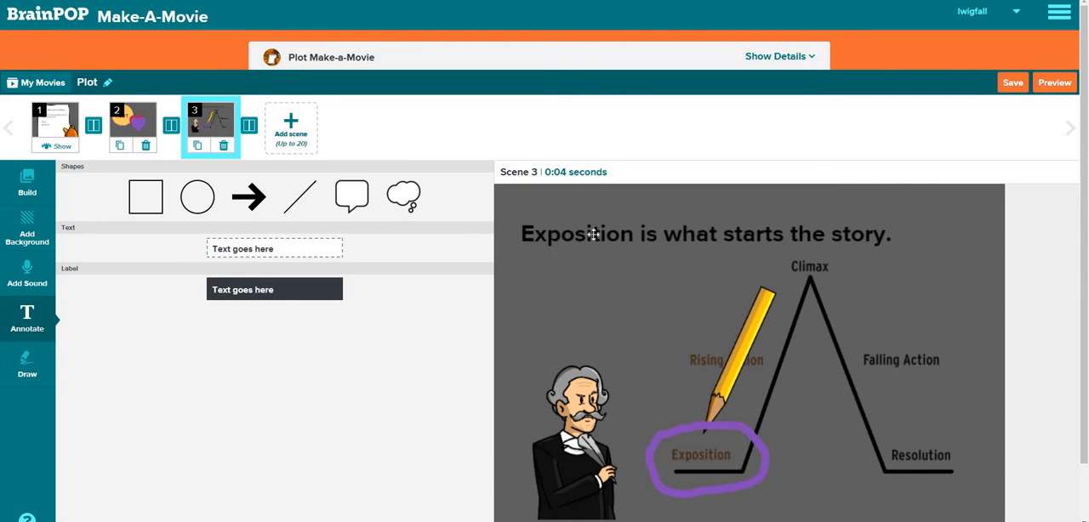
Add a thought bubble shape and place it just above the man's head, below the Exposition sentence
scroll(594, 235, down, 1)
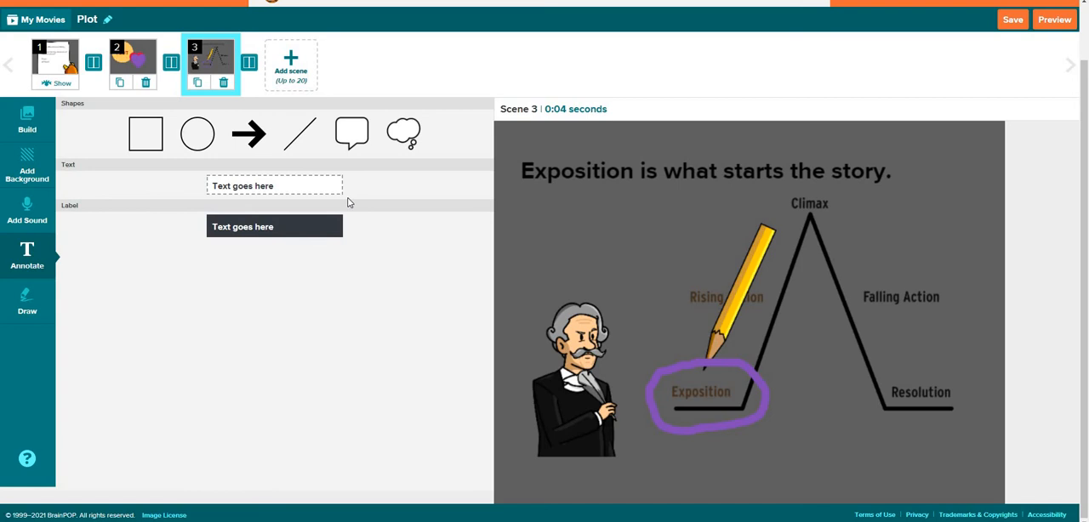
click(412, 128)
drag(696, 252, 605, 230)
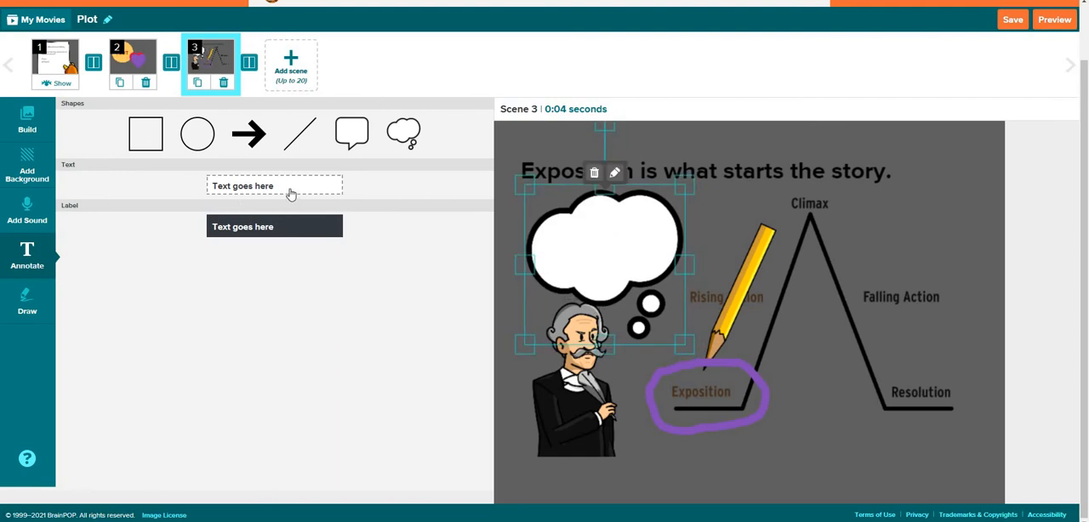
Place a text annotation reading "Interesting" inside the thought bubble
click(290, 195)
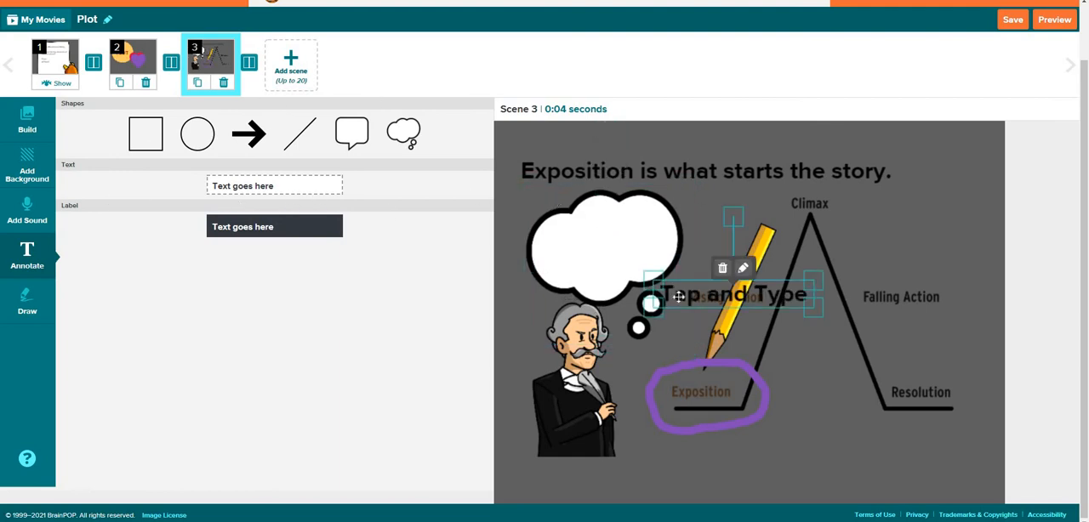
drag(678, 296, 562, 246)
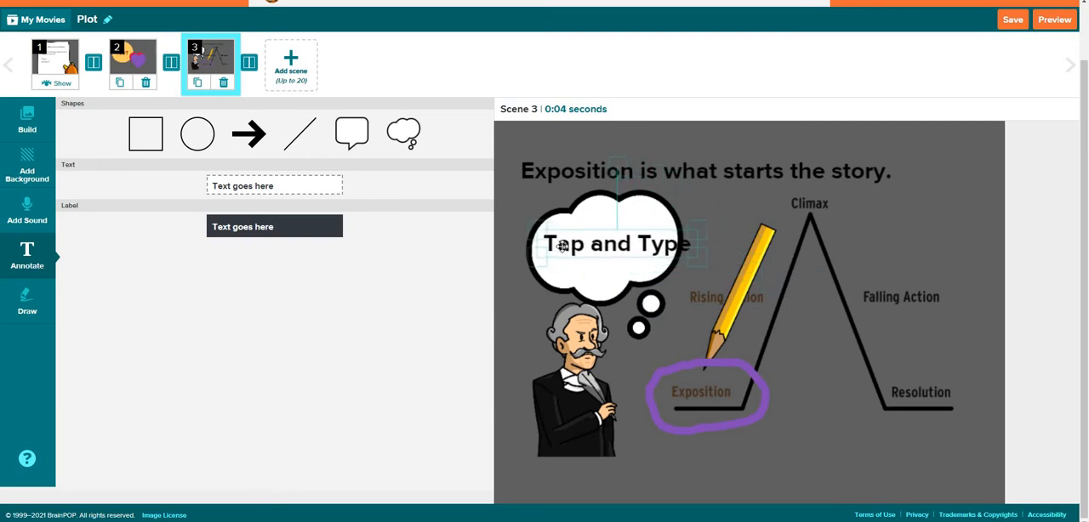
click(563, 247)
text(Inteare)
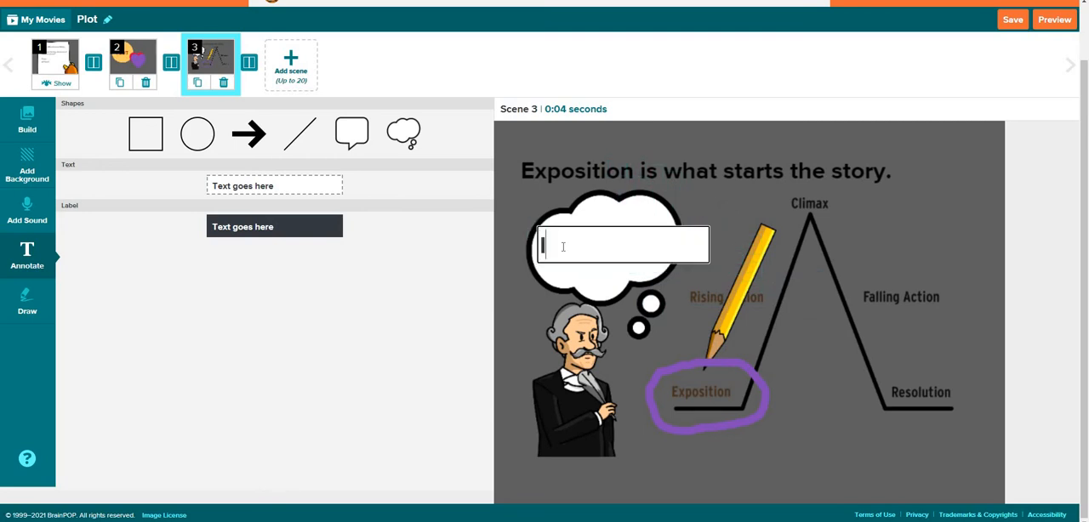
key(BackSpace)
key(BackSpace)
key(BackSpace)
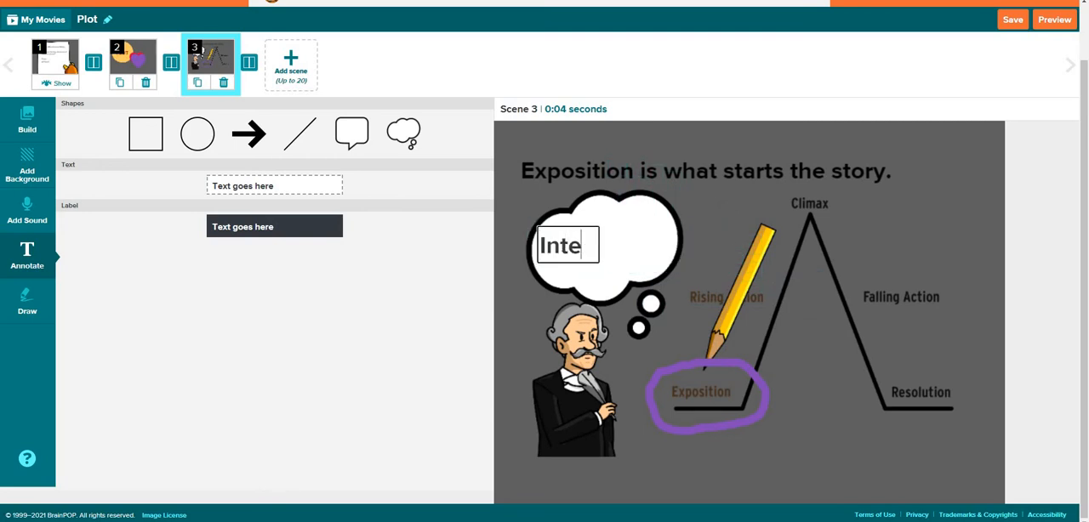
text(t)
key(BackSpace)
text(resting)
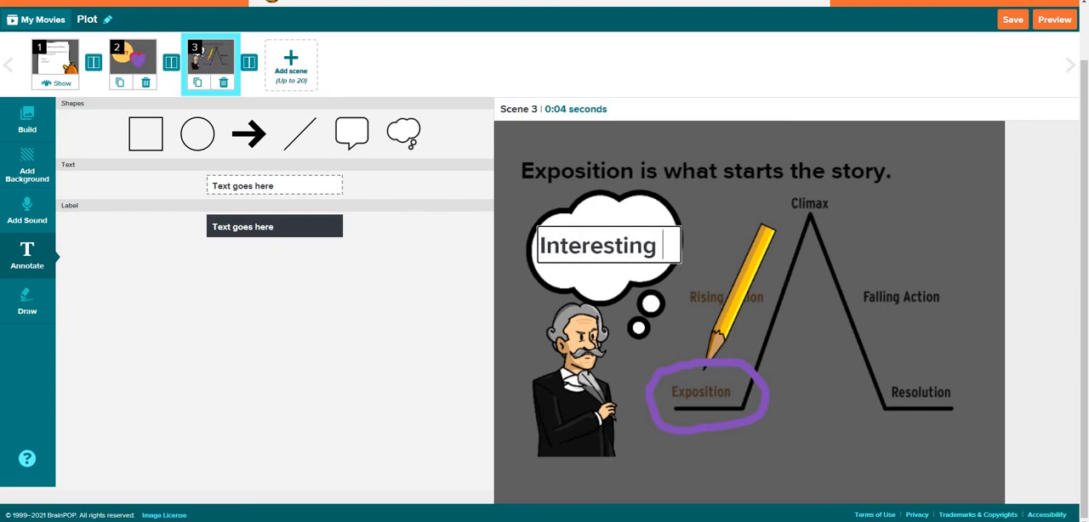
key(Return)
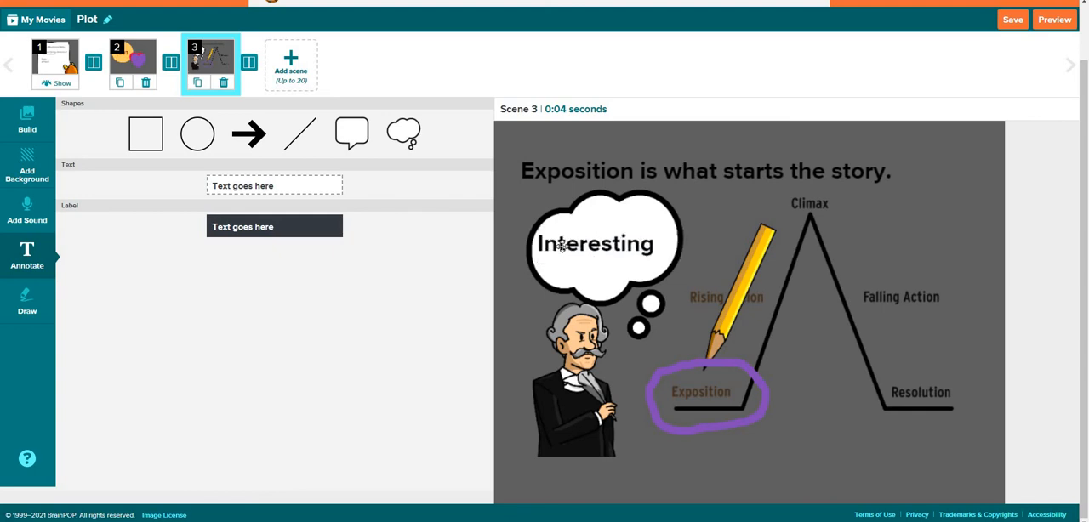
Change the text in the thought bubble to "Interesting!" and save the movie
click(592, 238)
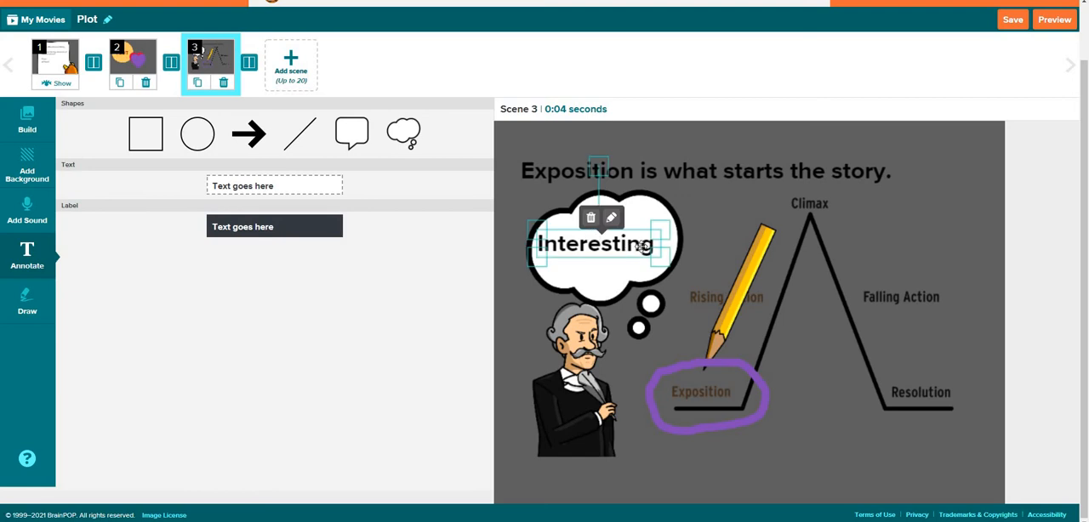
click(611, 218)
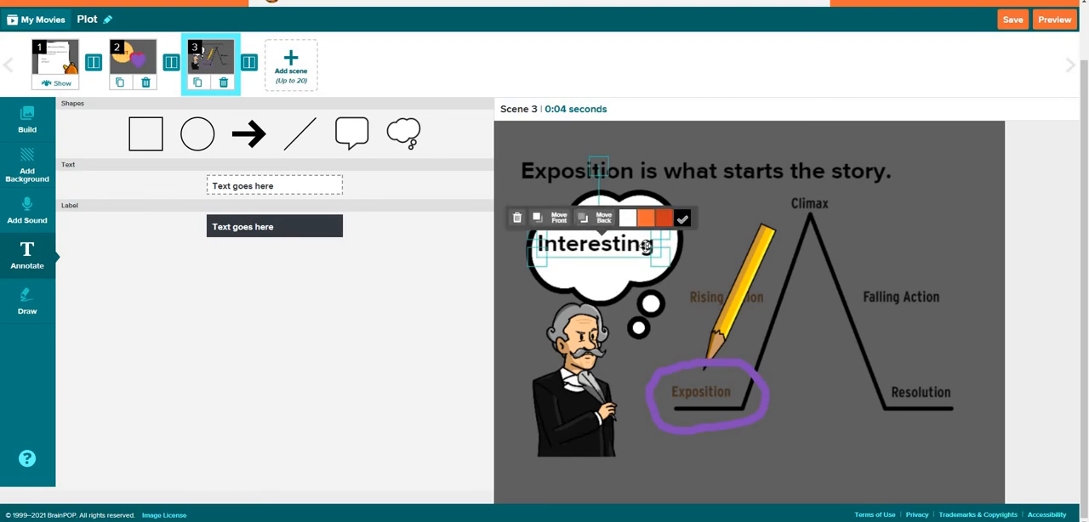
click(644, 246)
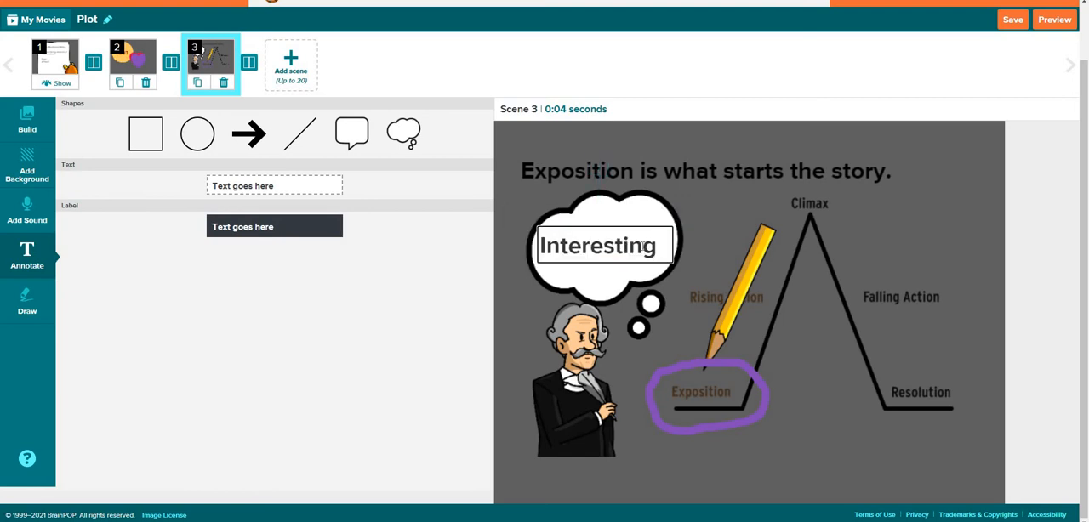
text(!)
click(868, 372)
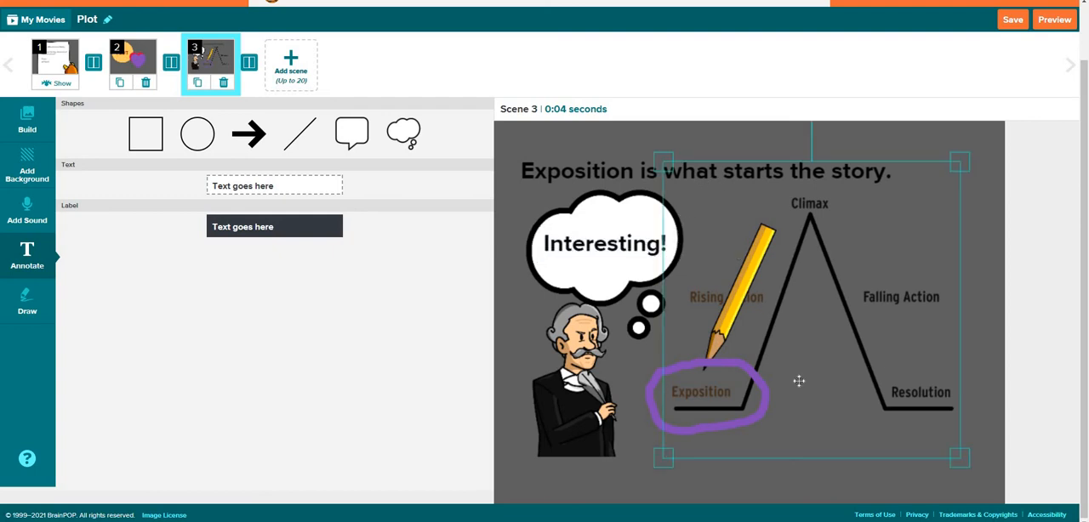
click(629, 443)
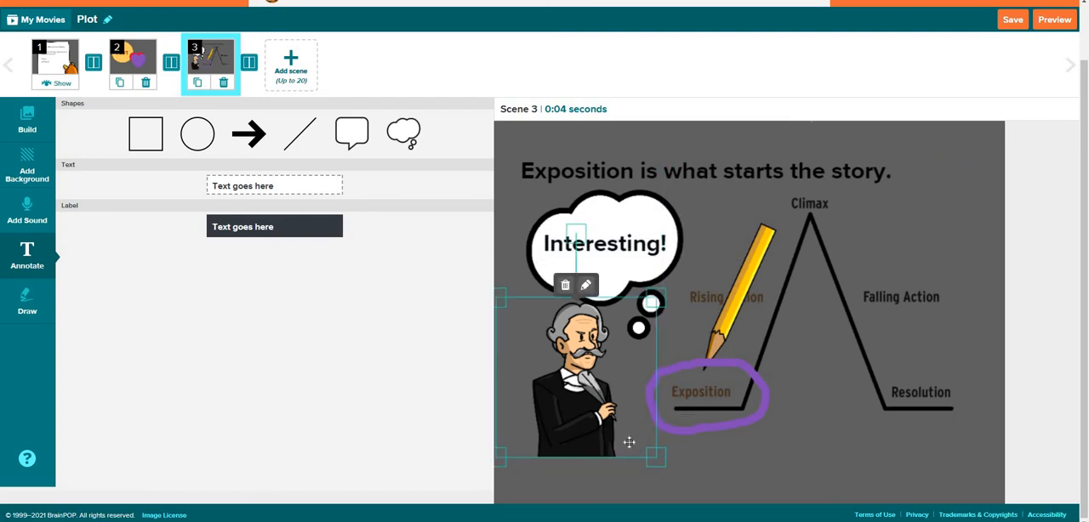
click(740, 457)
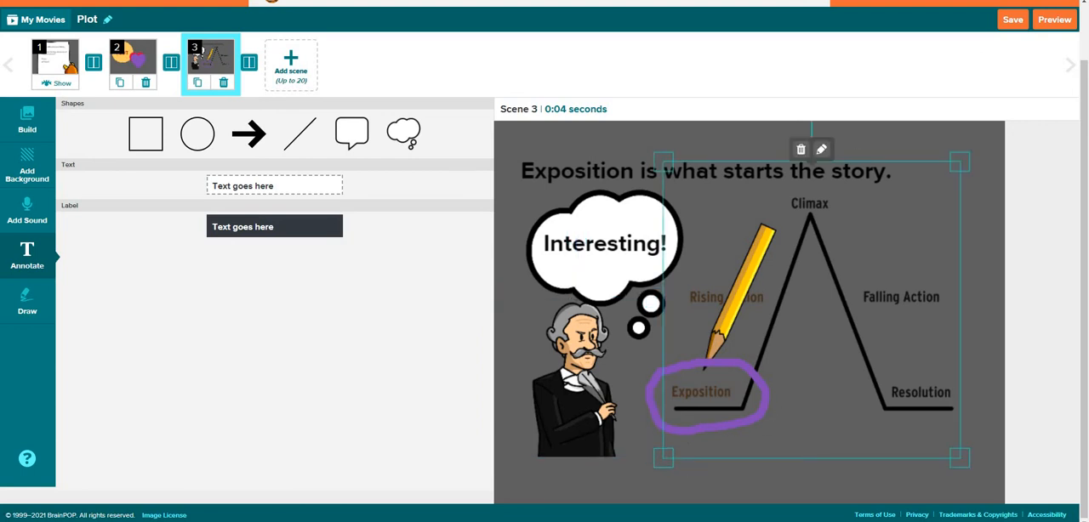
click(1010, 19)
Add a fourth scene and give it the dark gray background
click(291, 62)
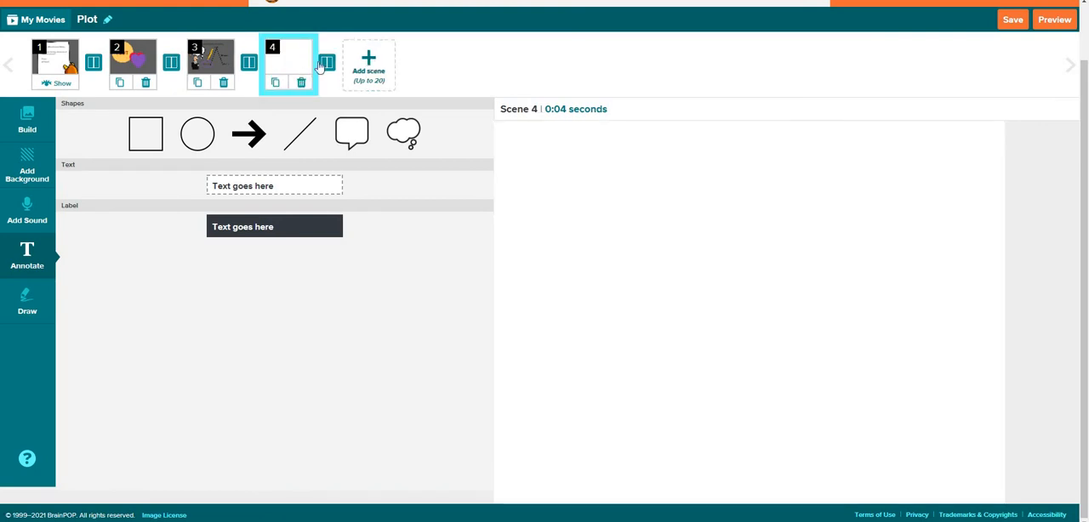
click(28, 124)
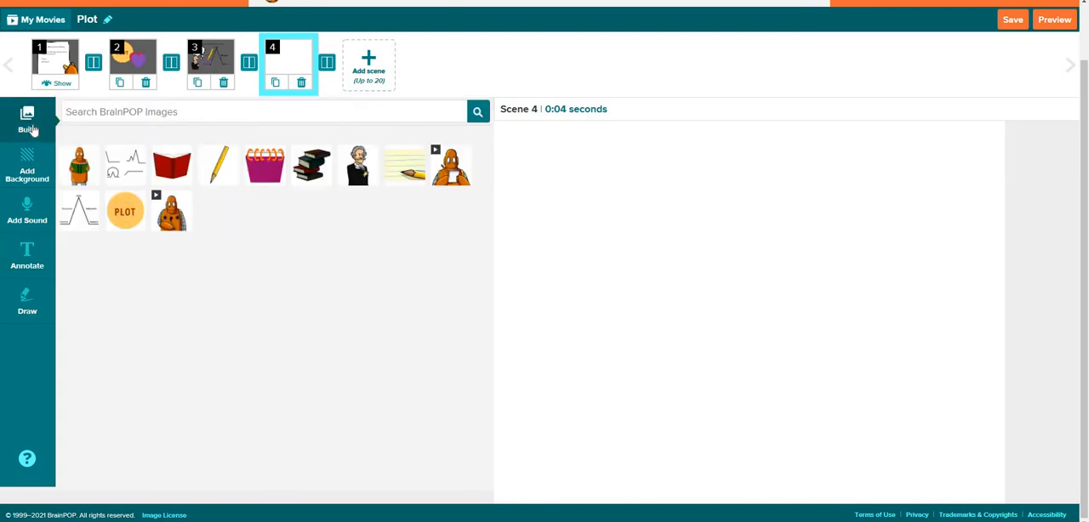
click(28, 170)
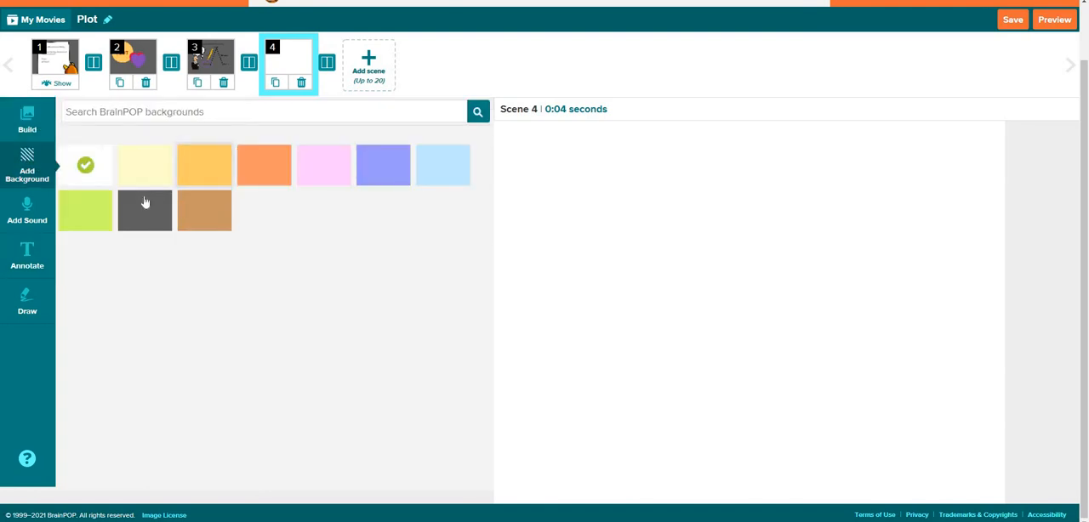
click(145, 204)
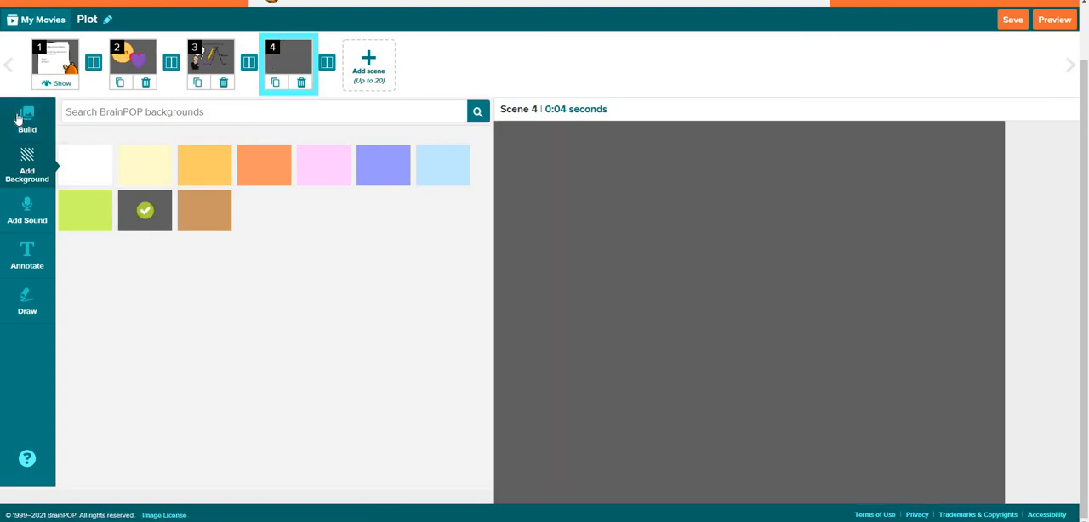
Place the plot diagram image in scene 4 and enlarge it to fill most of the scene's height
click(19, 119)
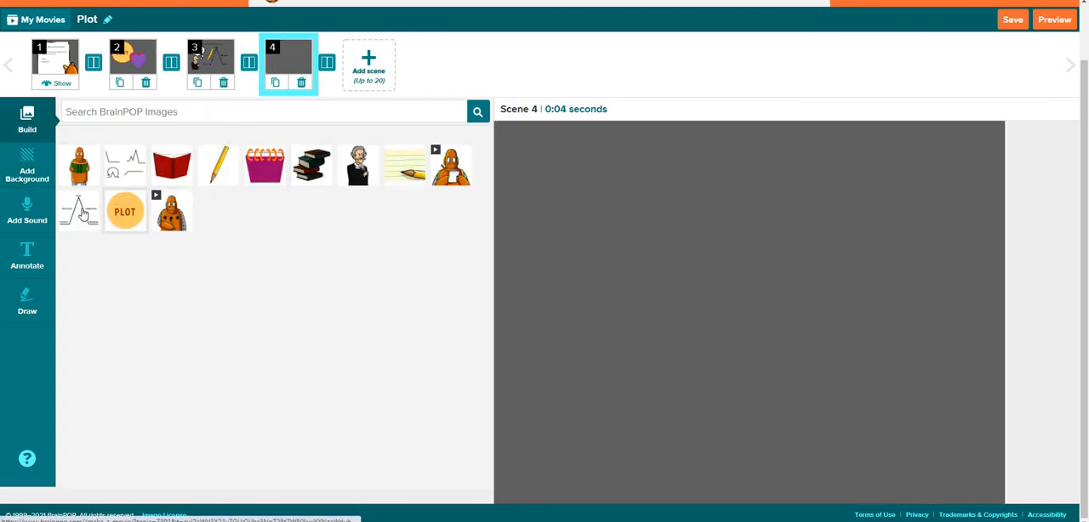
drag(83, 213, 754, 293)
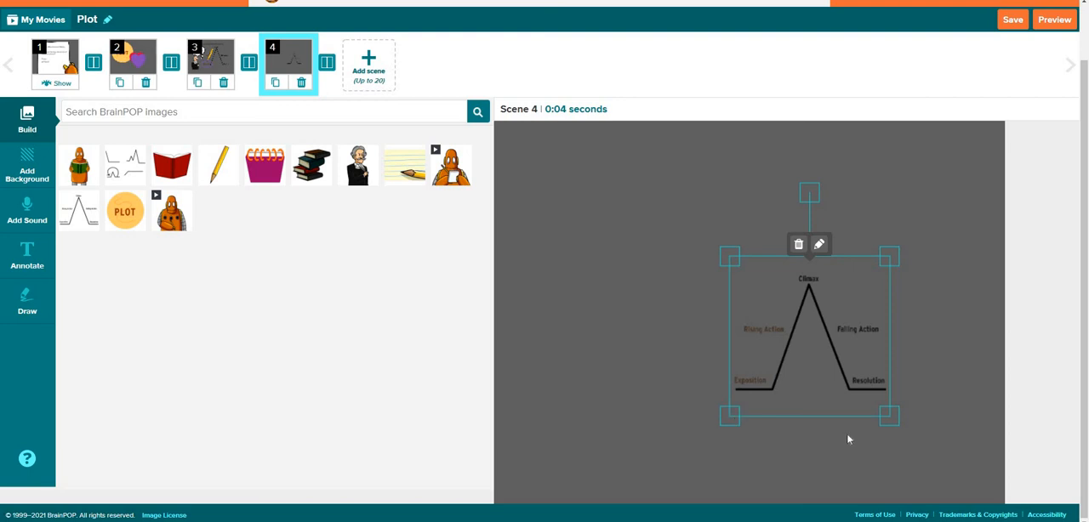
drag(694, 194, 632, 161)
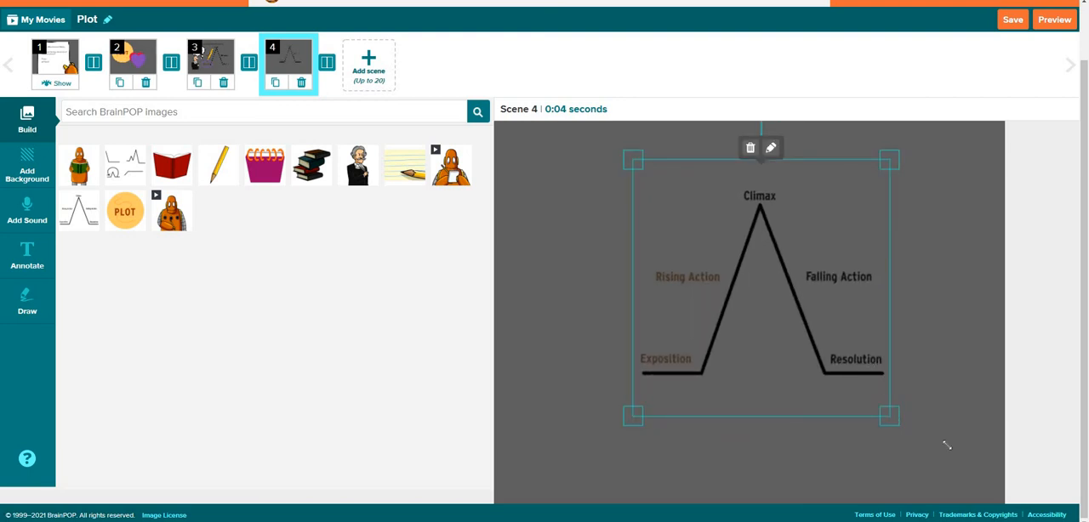
drag(947, 445, 1011, 503)
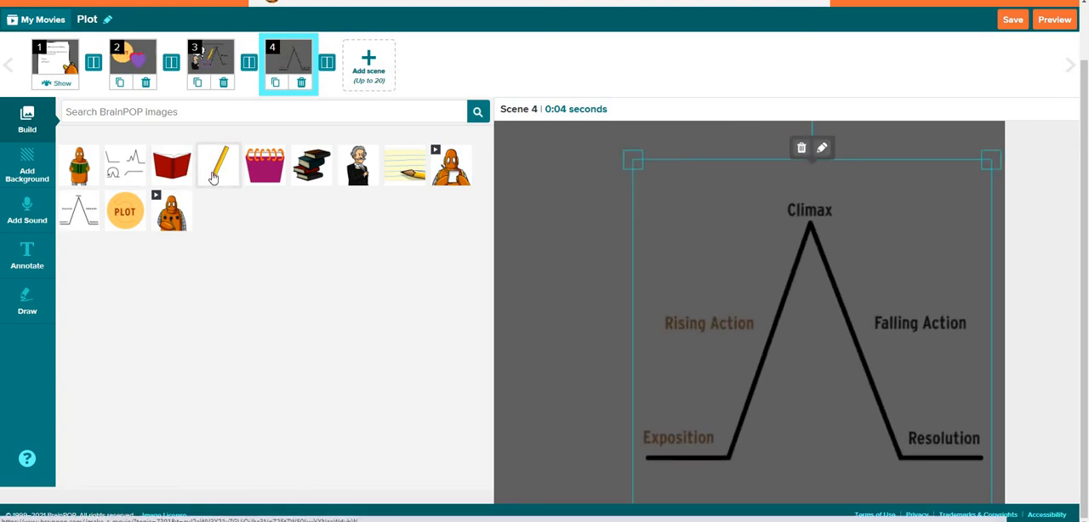
Place the pencil image pointing at Rising Action and the animated robot with the notepad in the scene's lower-left corner
mouse_move(213, 176)
mouse_down()
mouse_move(689, 302)
mouse_move(750, 227)
mouse_up()
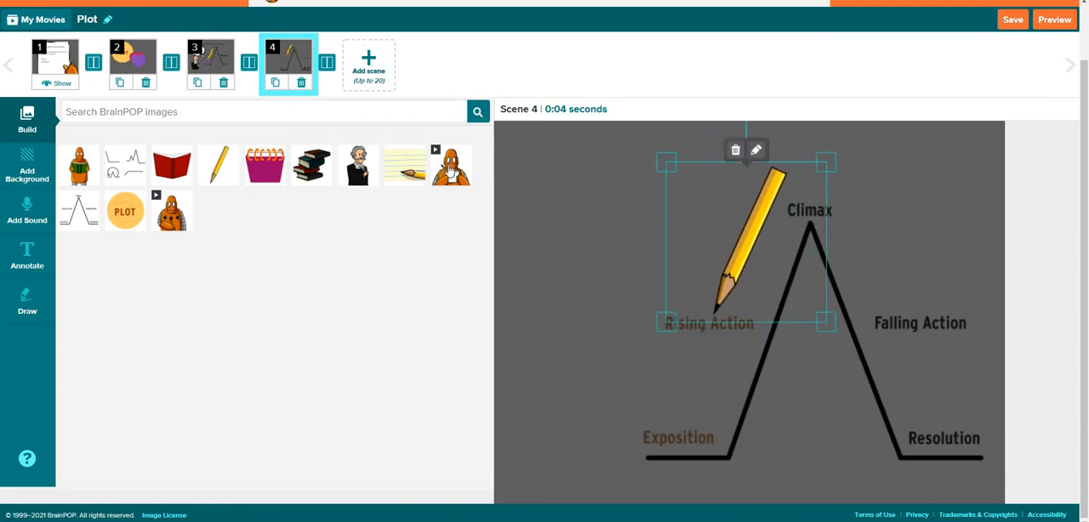
click(451, 170)
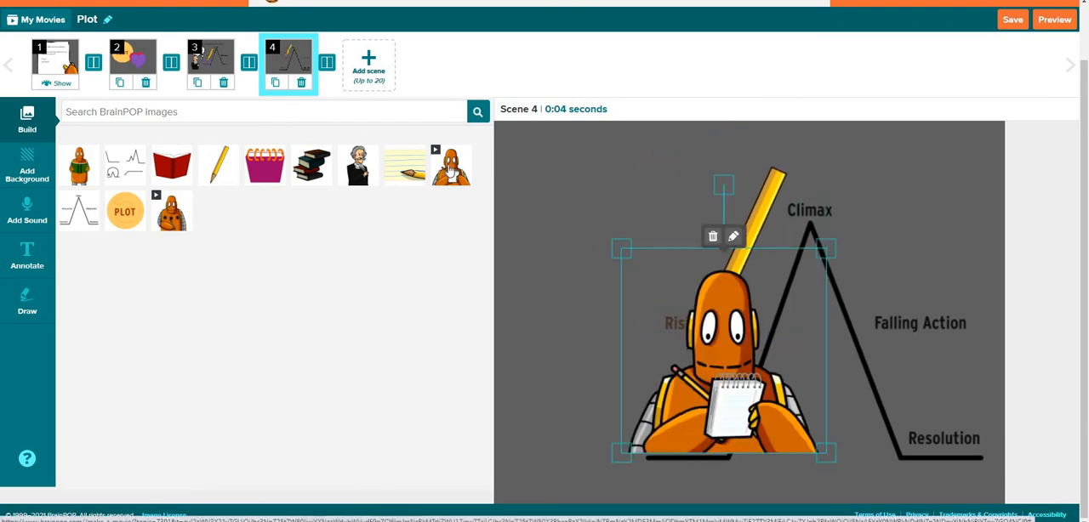
drag(445, 170, 399, 260)
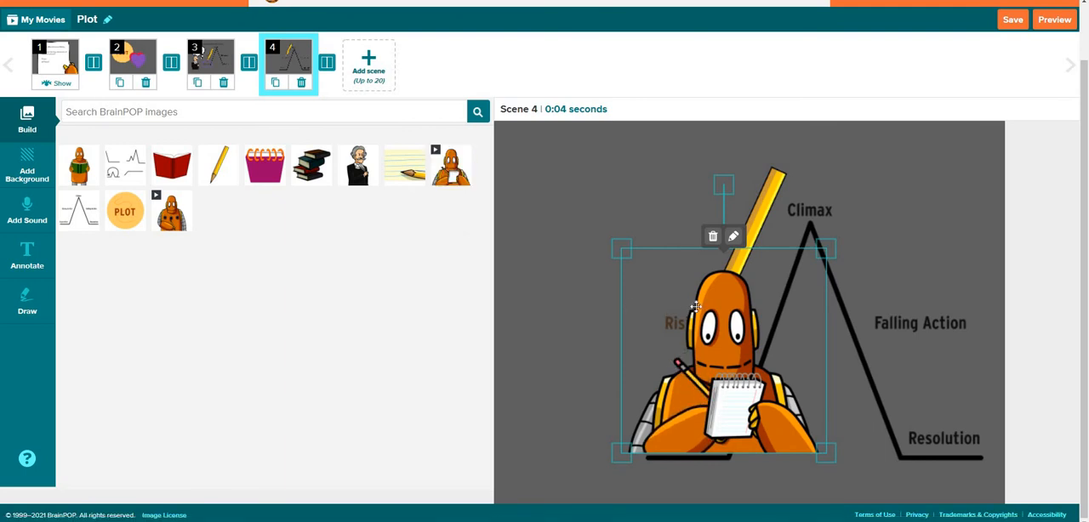
drag(695, 308, 545, 360)
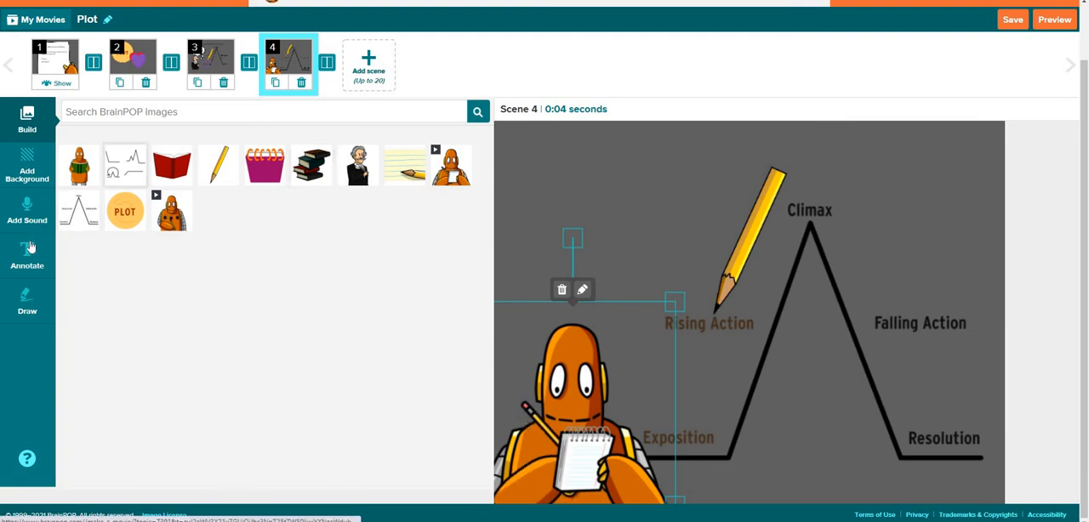
Draw a purple box around Rising Action with the medium pencil and save the drawing to the scene
click(30, 294)
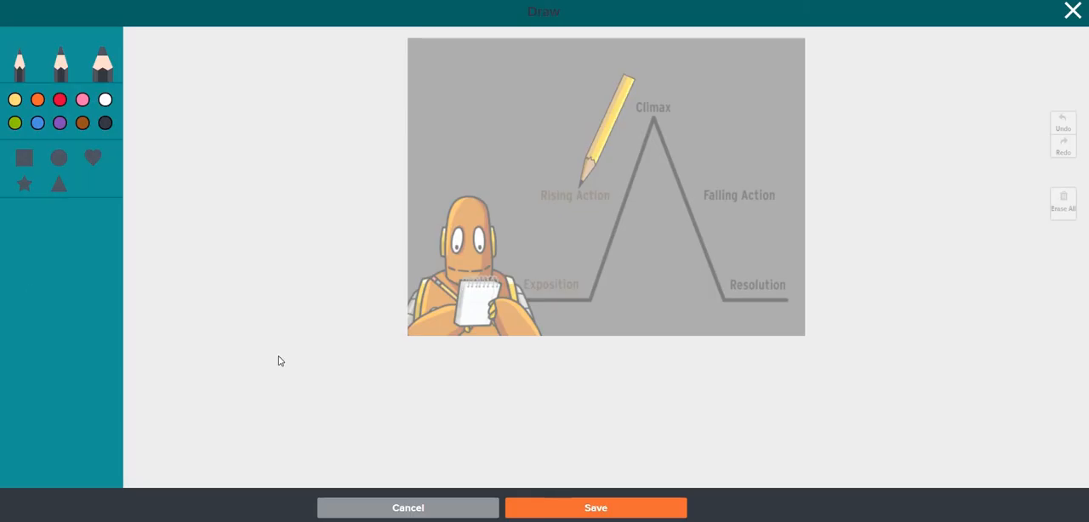
click(58, 122)
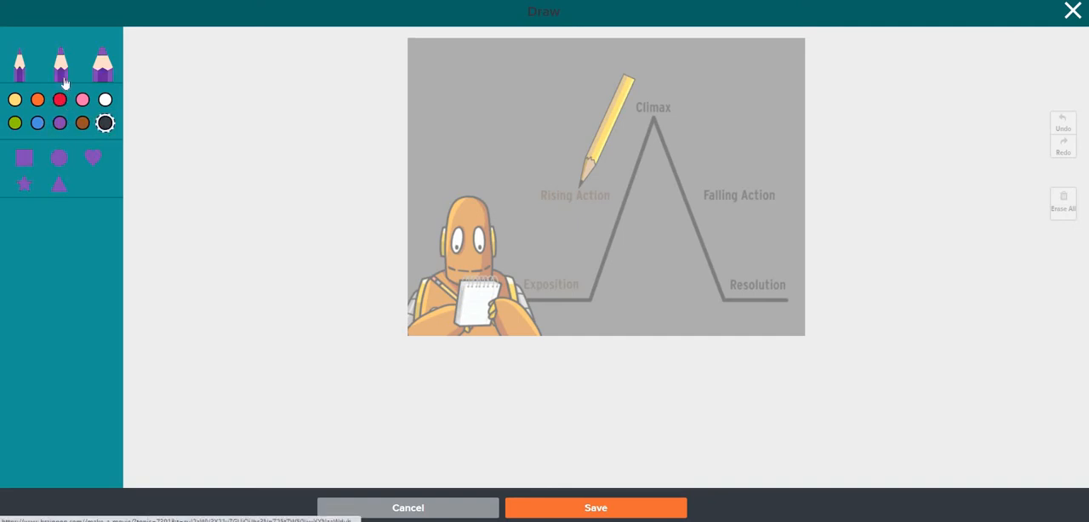
click(62, 77)
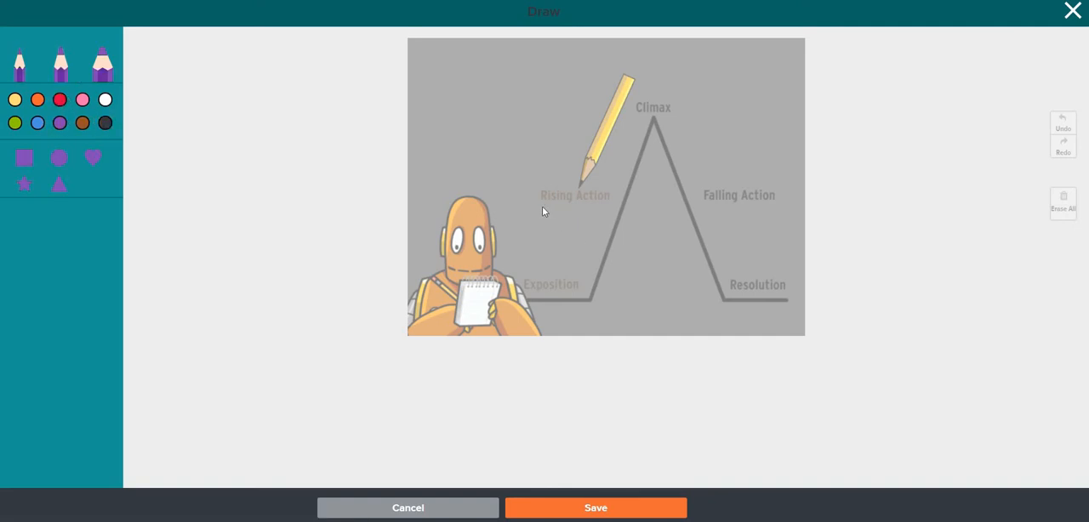
drag(532, 209, 622, 209)
drag(593, 181, 527, 180)
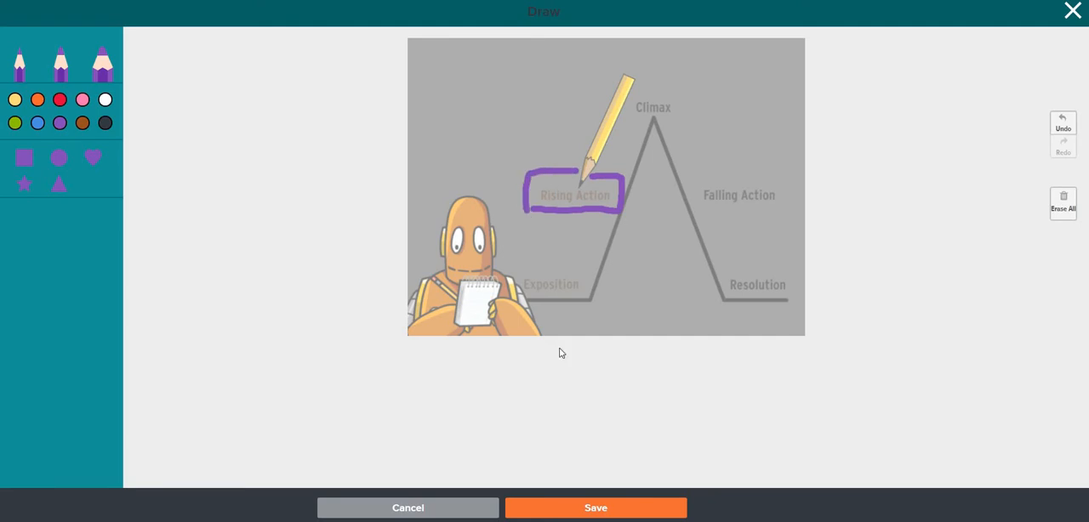
click(620, 509)
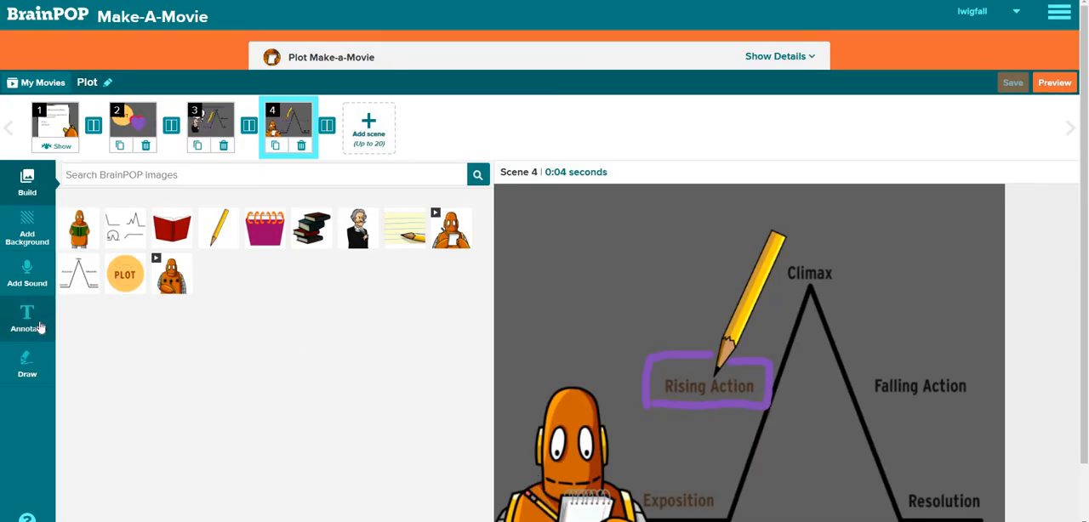
Add a text annotation across the top of scene 4 reading "The rising action is the series of"
click(40, 328)
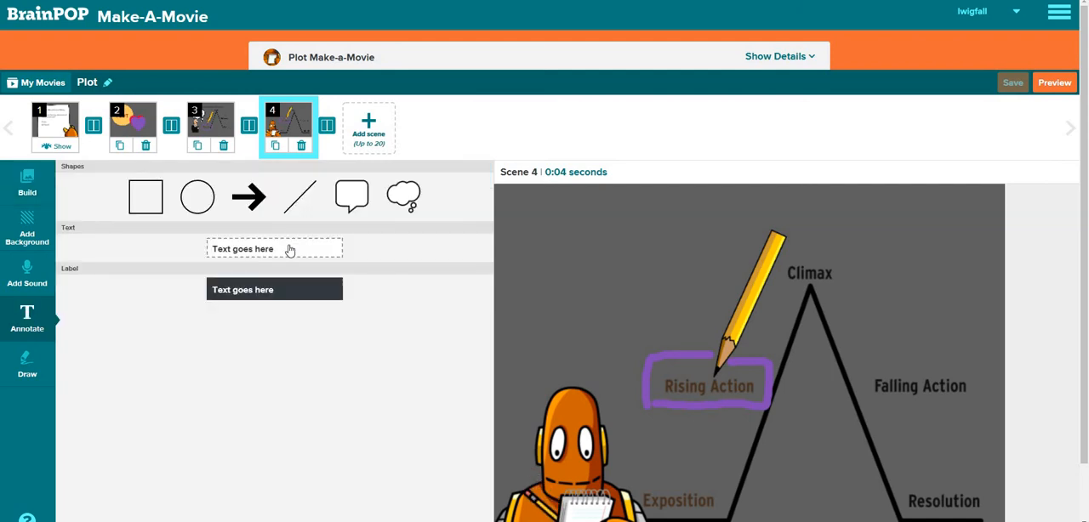
click(289, 250)
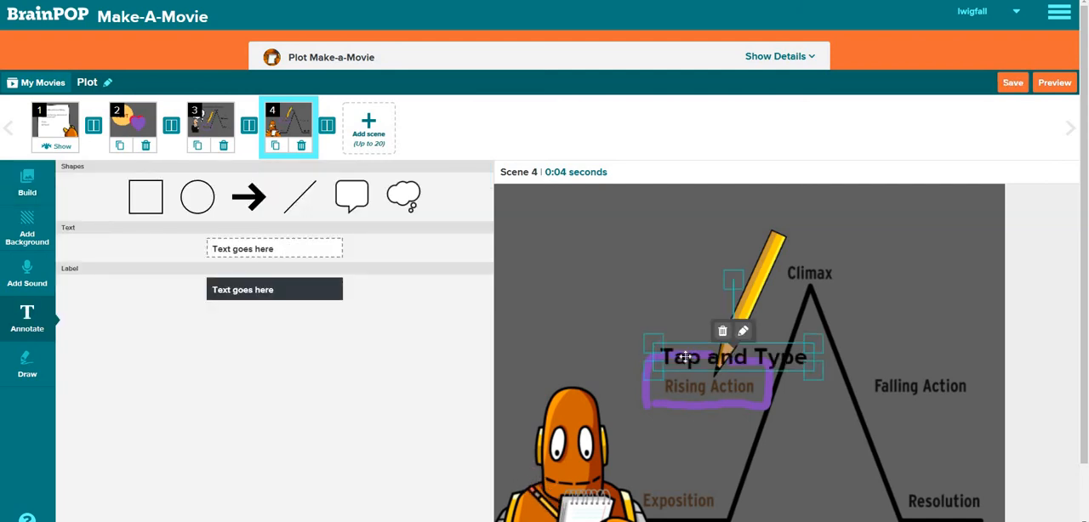
drag(685, 358, 547, 218)
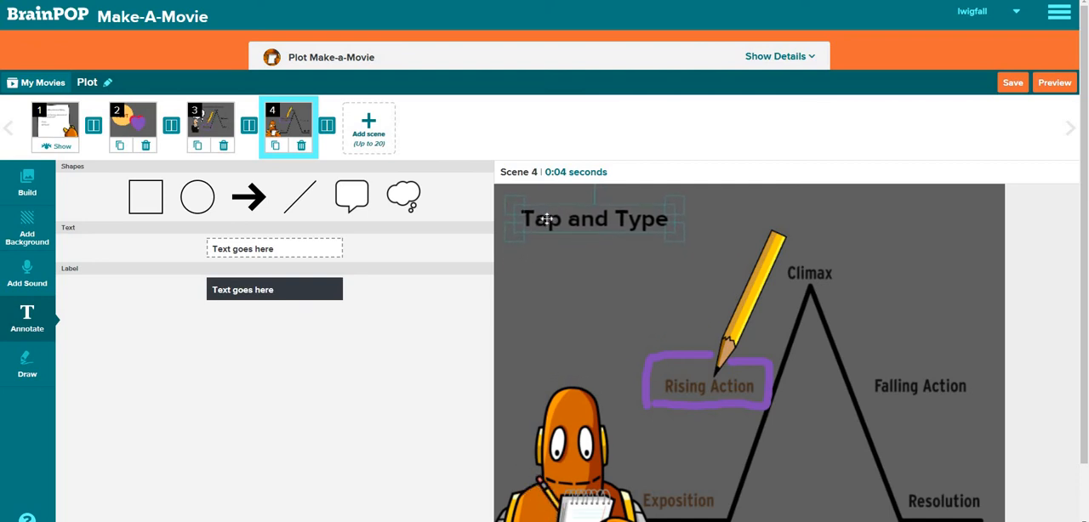
click(547, 219)
click(547, 218)
text(T)
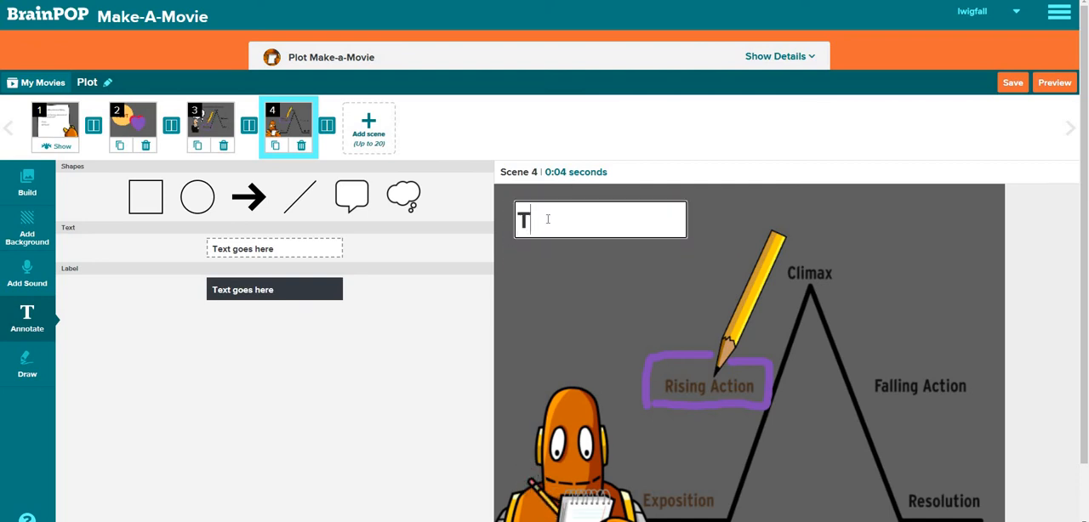
text(he rising action is )
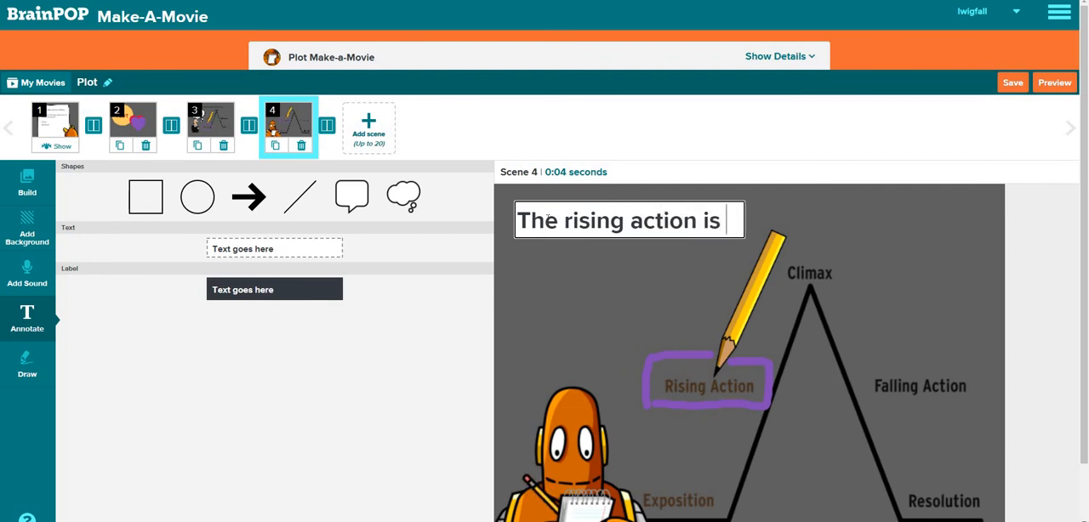
text(the )
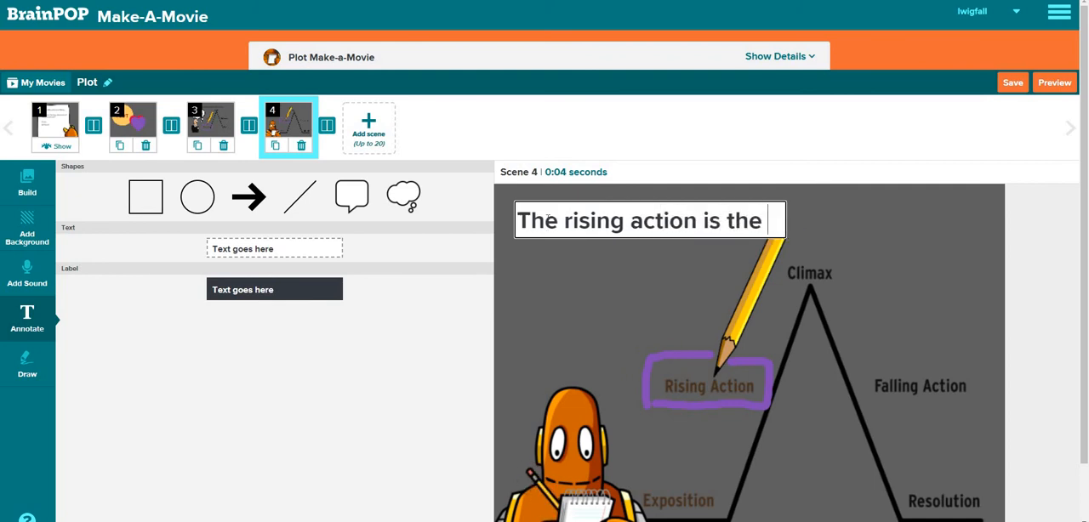
text(seris)
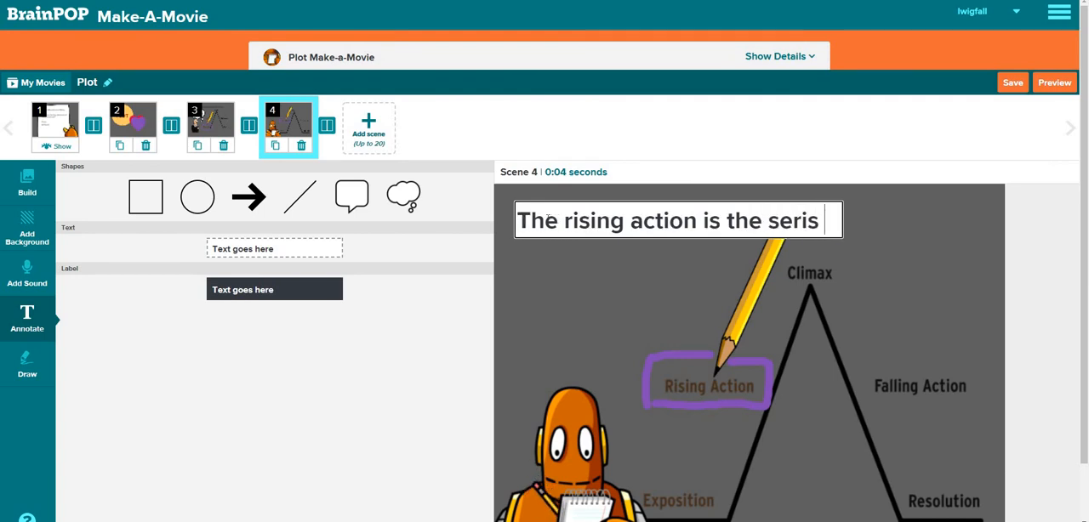
key(BackSpace)
text(es of event)
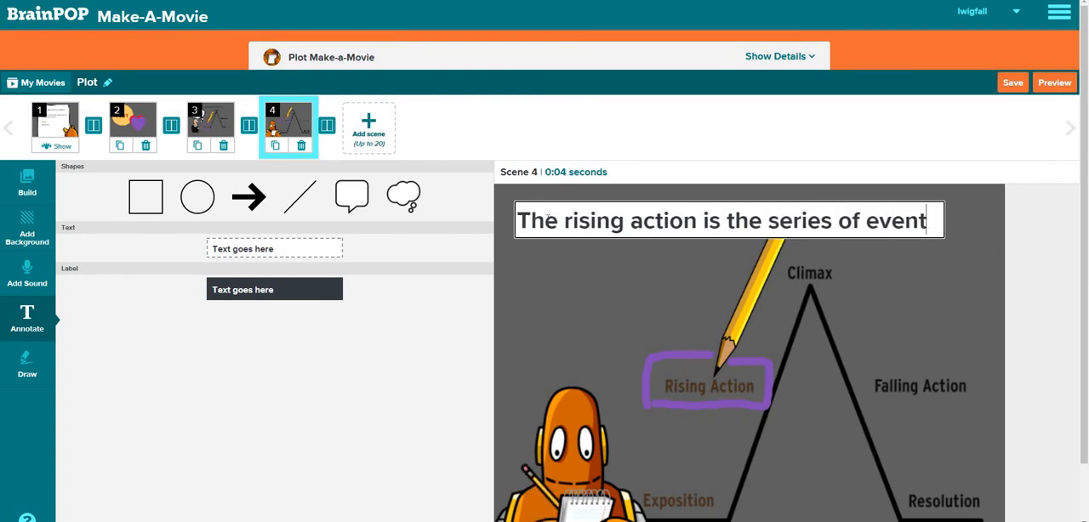
key(BackSpace)
key(BackSpace)
key(BackSpace)
key(BackSpace)
key(BackSpace)
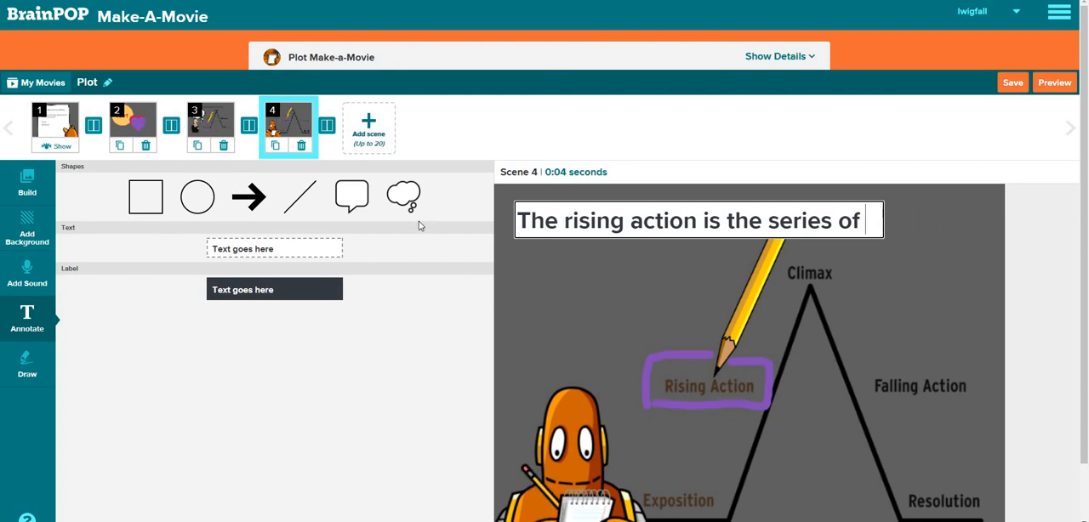
Add a second text annotation directly below the first line of scene 4 reading "events that lead up to the climax"
drag(311, 247, 554, 238)
click(553, 238)
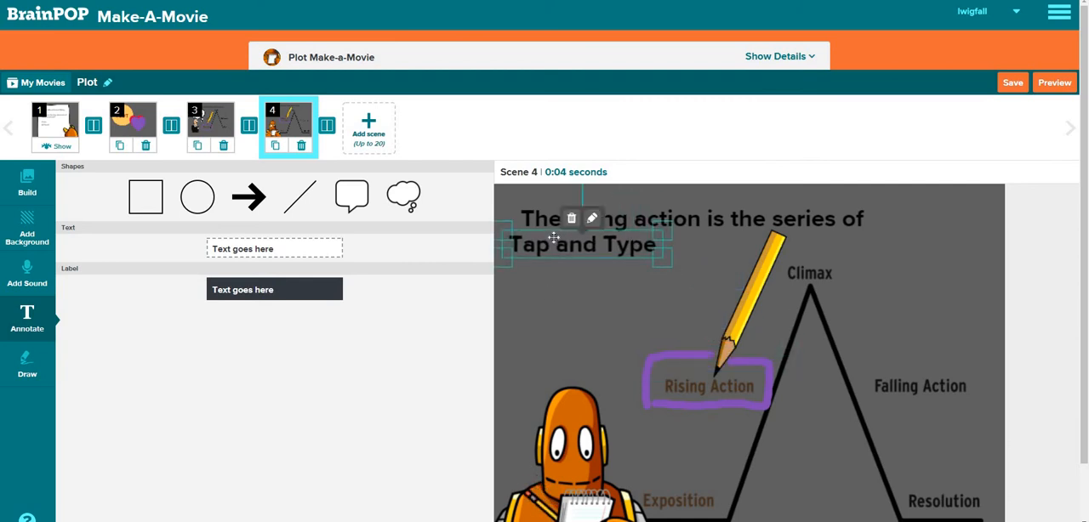
click(553, 238)
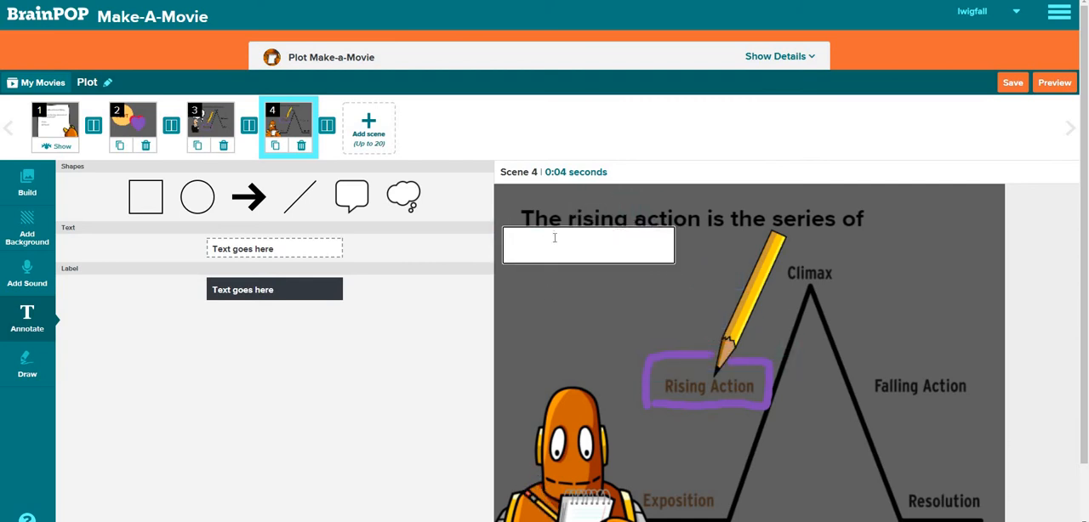
text(events that lea)
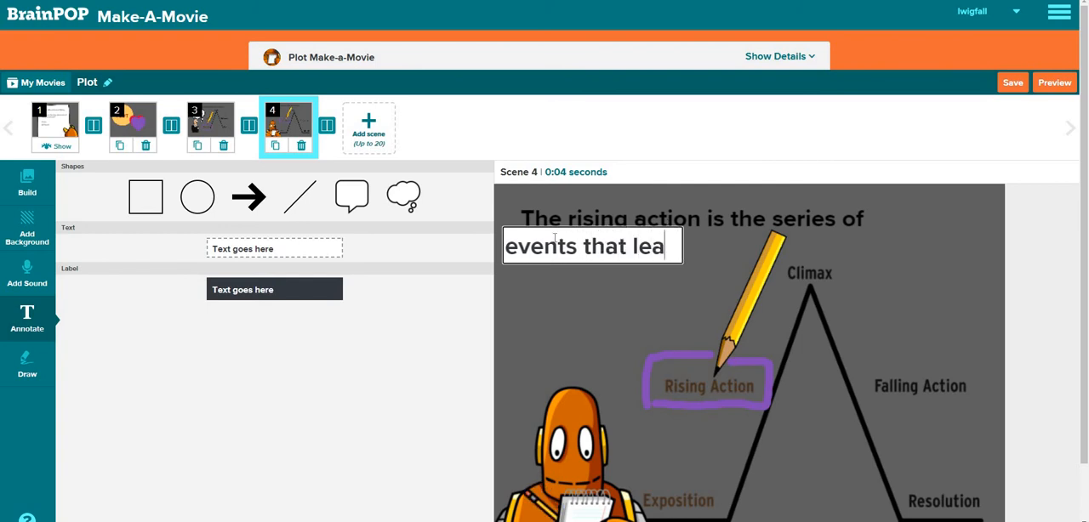
text(d up to the )
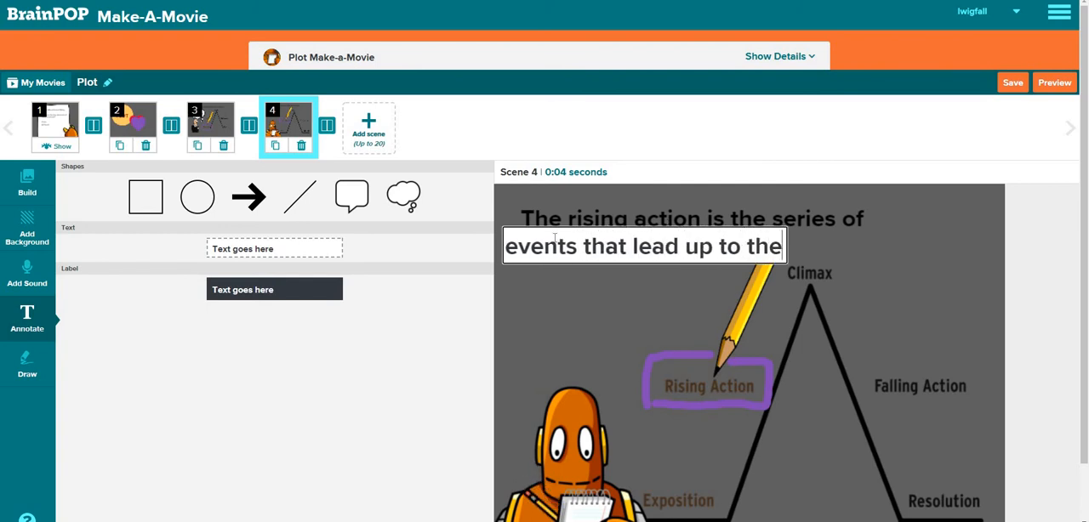
text(climax)
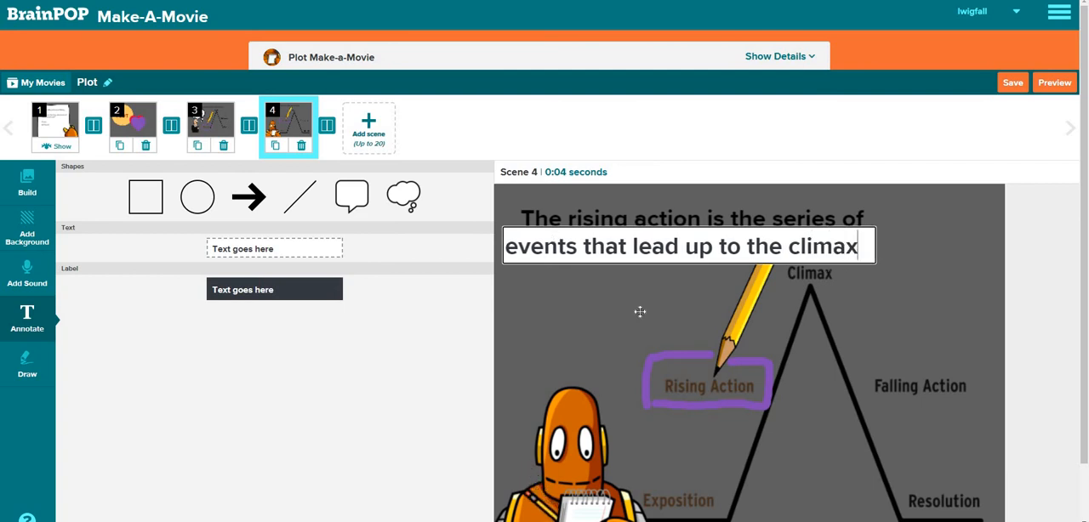
click(606, 308)
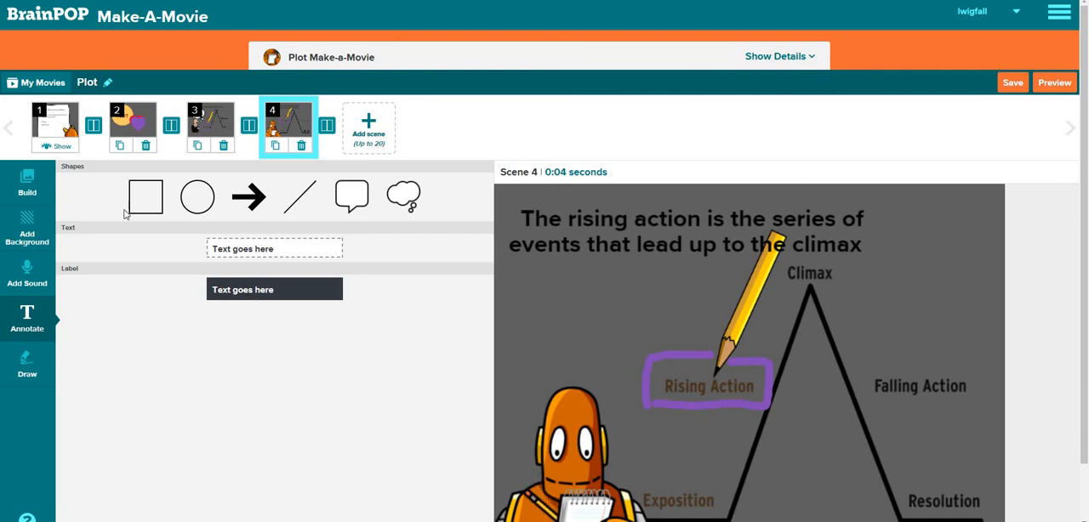
Add scene 5 to the movie and give it the plain dark gray background
click(370, 125)
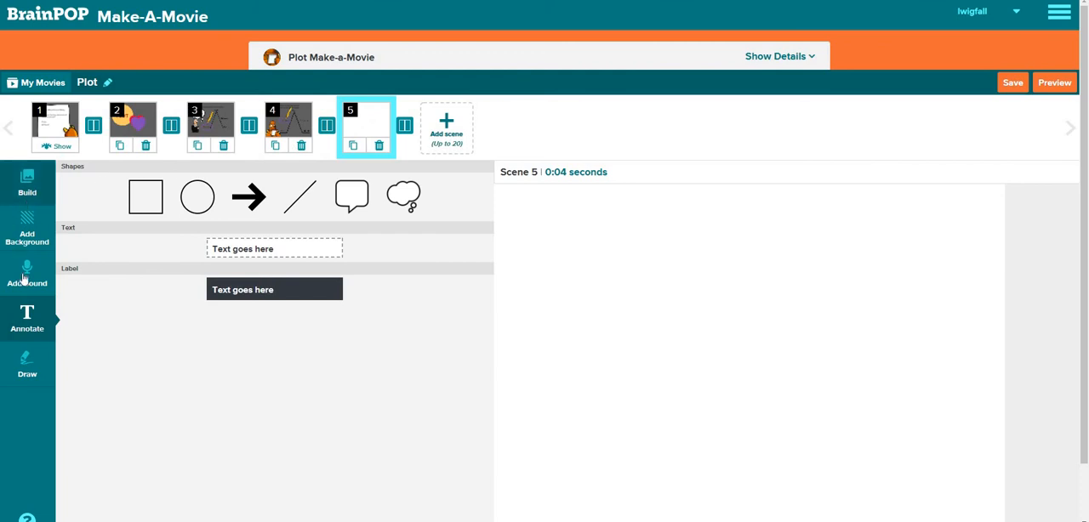
click(27, 189)
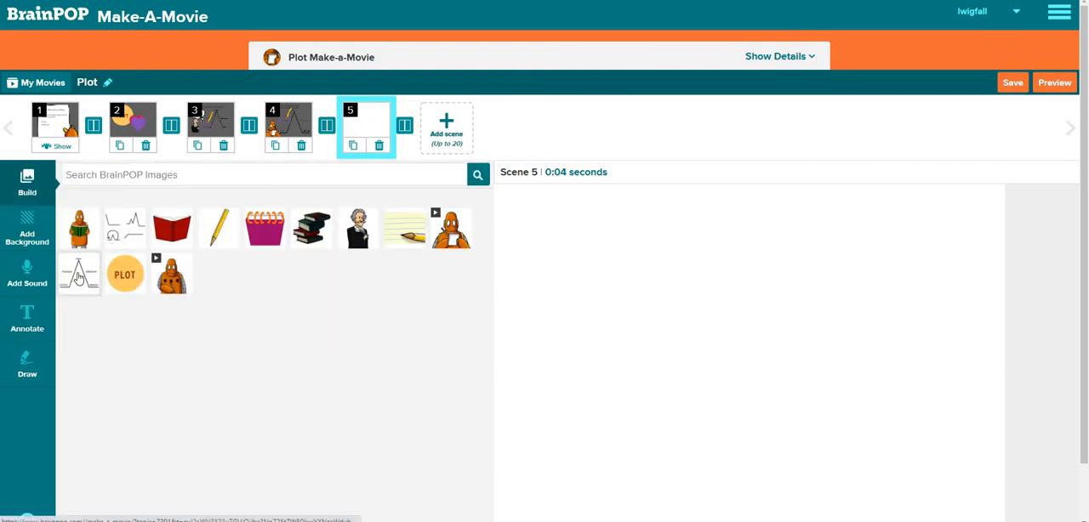
click(40, 240)
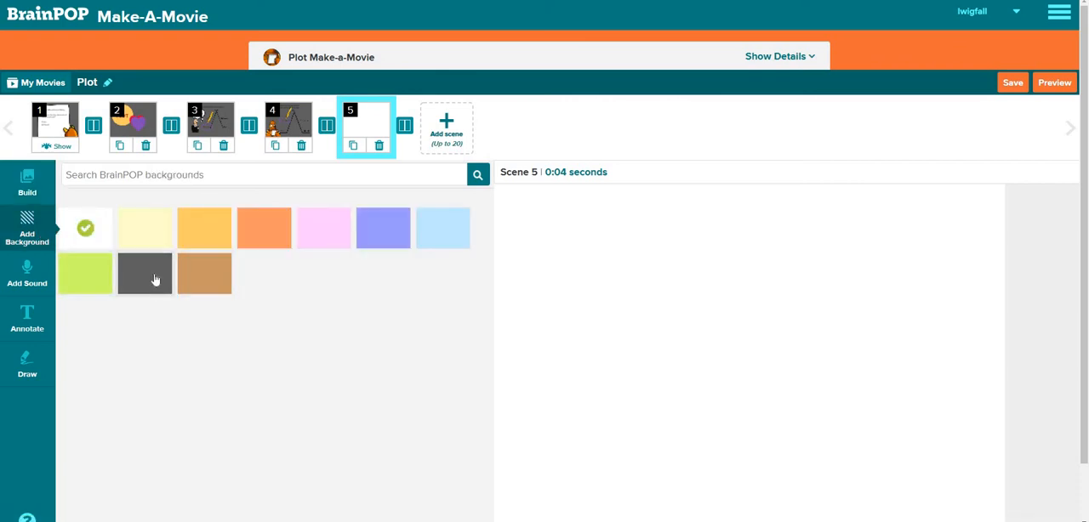
click(156, 279)
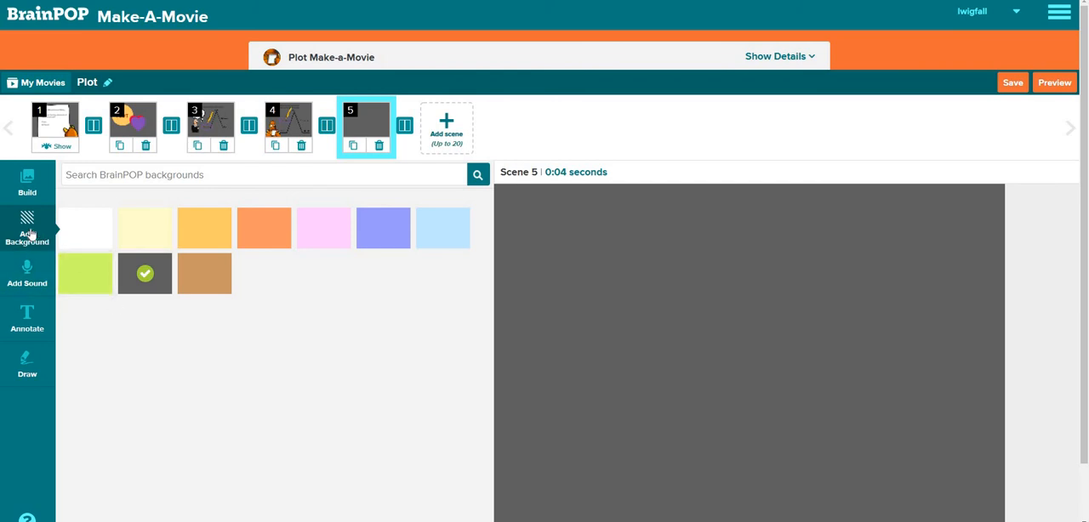
Place the animated robot holding a pencil in scene 5, enlarge it and position it at the scene's right edge
click(37, 191)
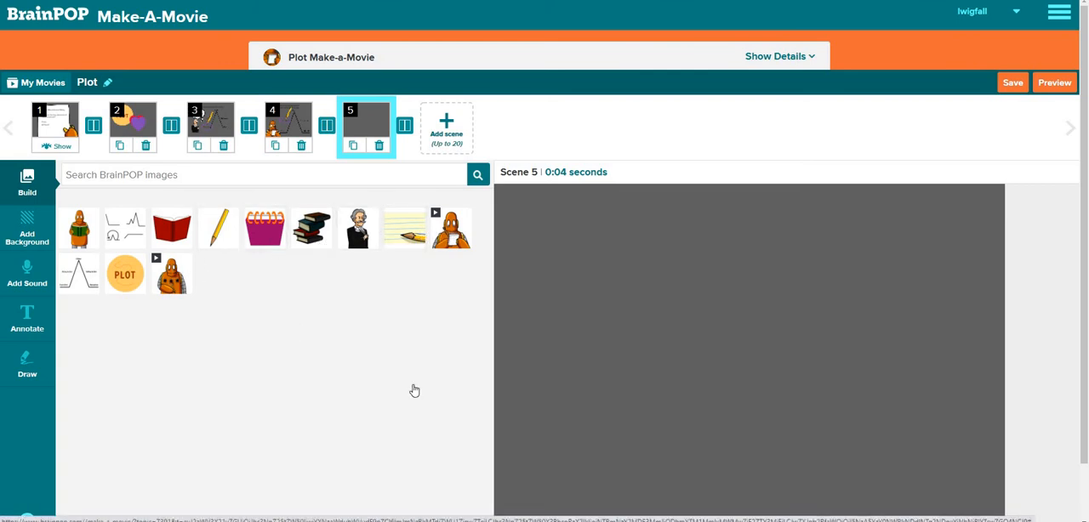
drag(414, 391, 585, 461)
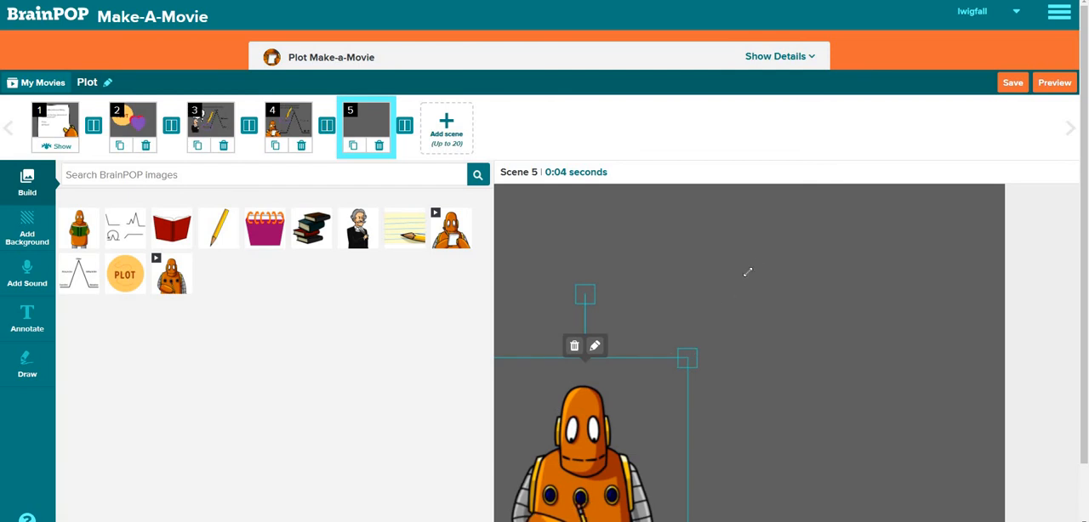
drag(747, 272, 754, 263)
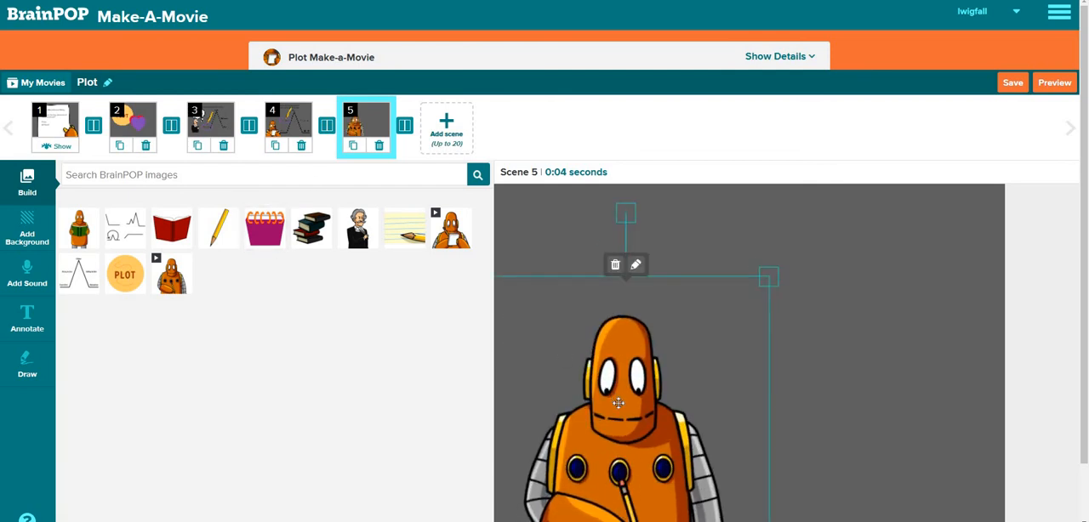
drag(618, 404, 914, 370)
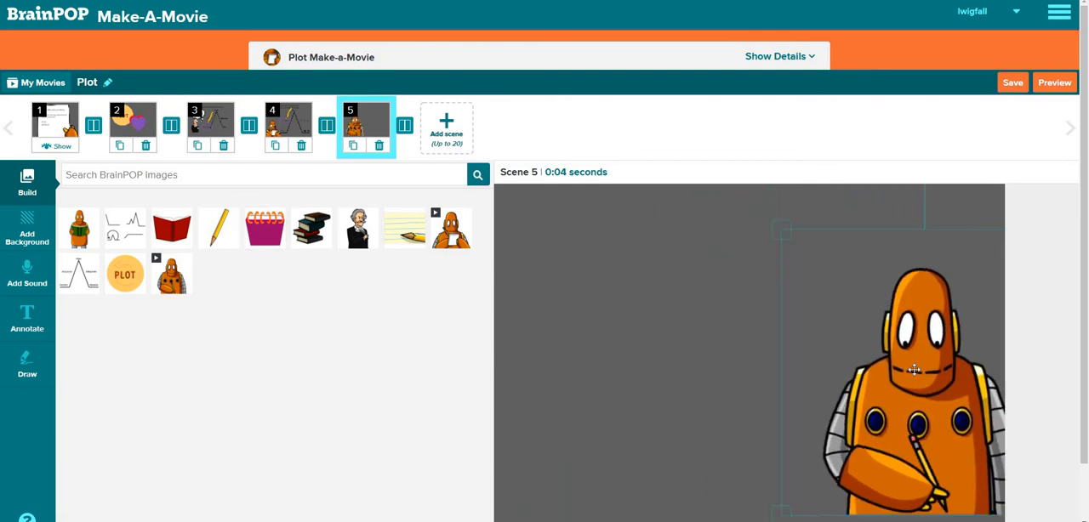
Add the plot diagram enlarged to the left of the robot, and place the pencil image pointing at Climax
click(86, 267)
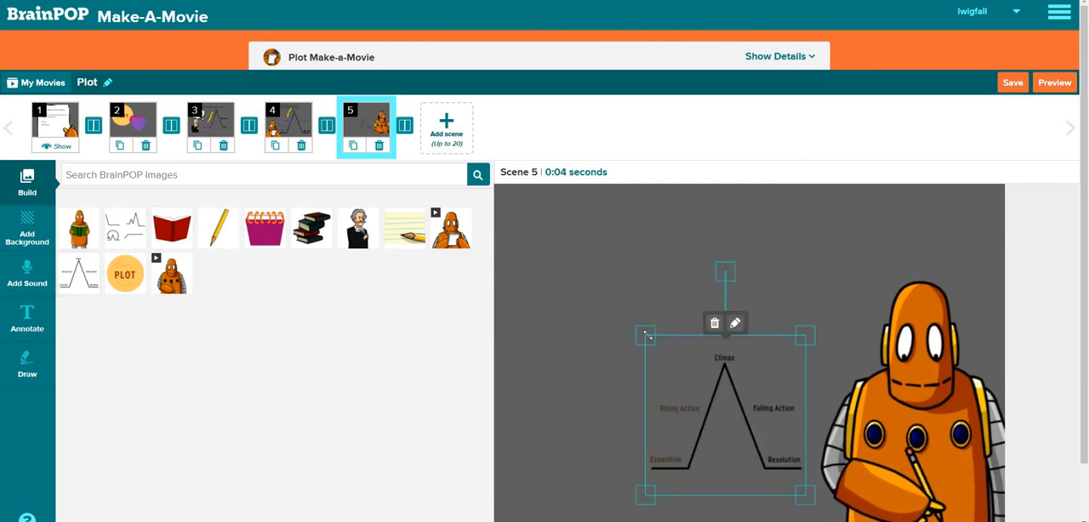
drag(529, 250, 506, 197)
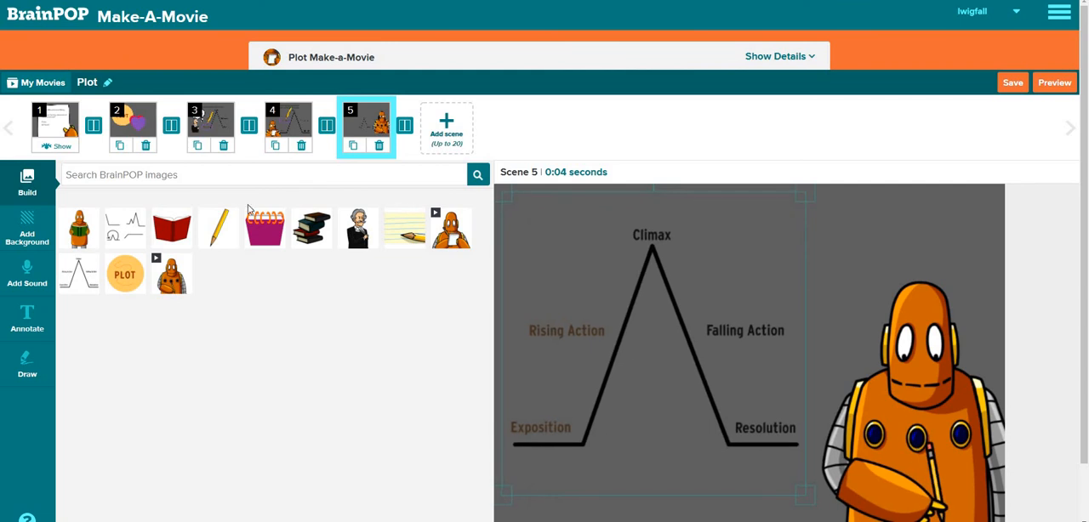
mouse_move(213, 236)
mouse_down()
mouse_move(355, 200)
mouse_move(358, 186)
mouse_move(686, 230)
mouse_move(707, 206)
mouse_up()
mouse_move(758, 282)
mouse_down()
mouse_move(675, 213)
mouse_move(703, 184)
mouse_move(682, 183)
mouse_move(700, 182)
mouse_up()
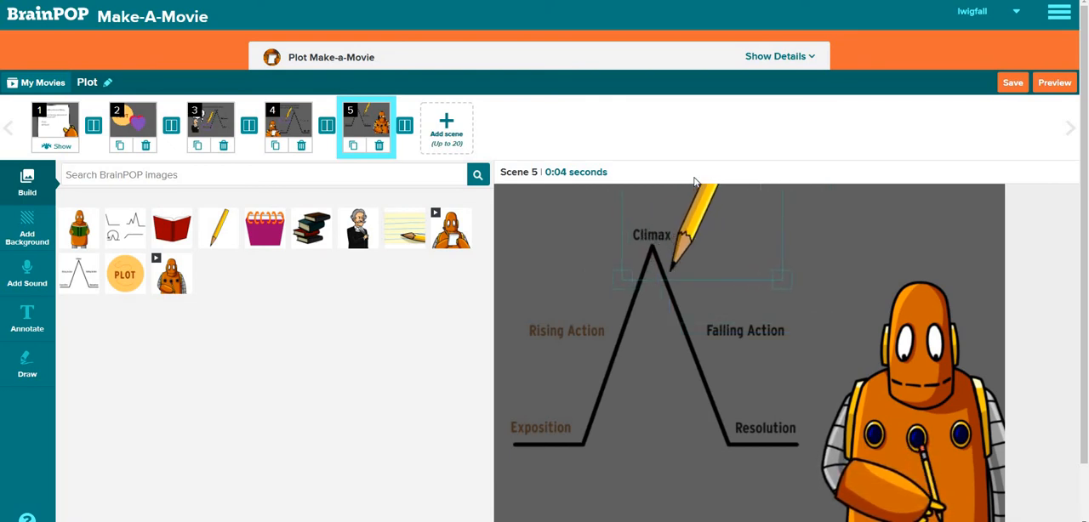
click(632, 349)
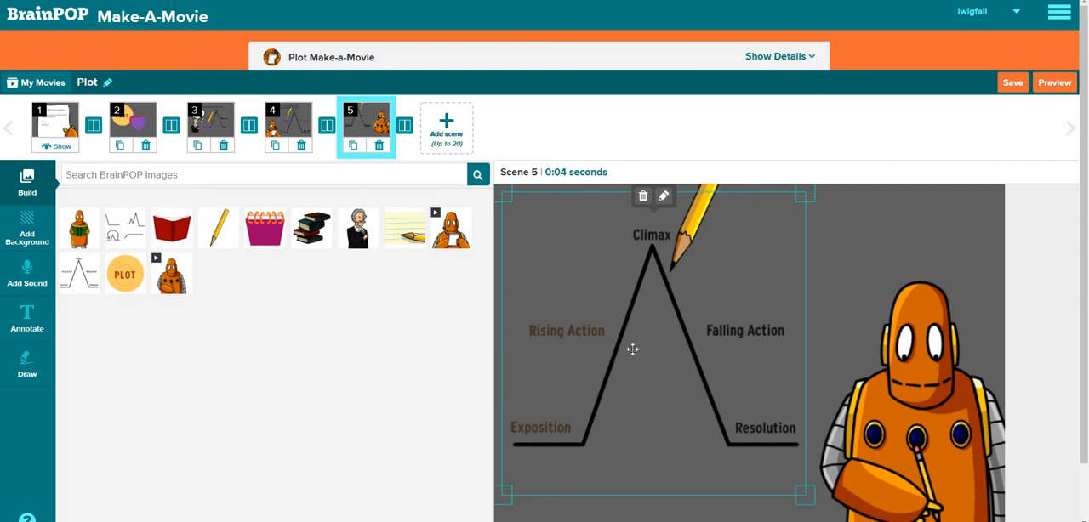
click(859, 231)
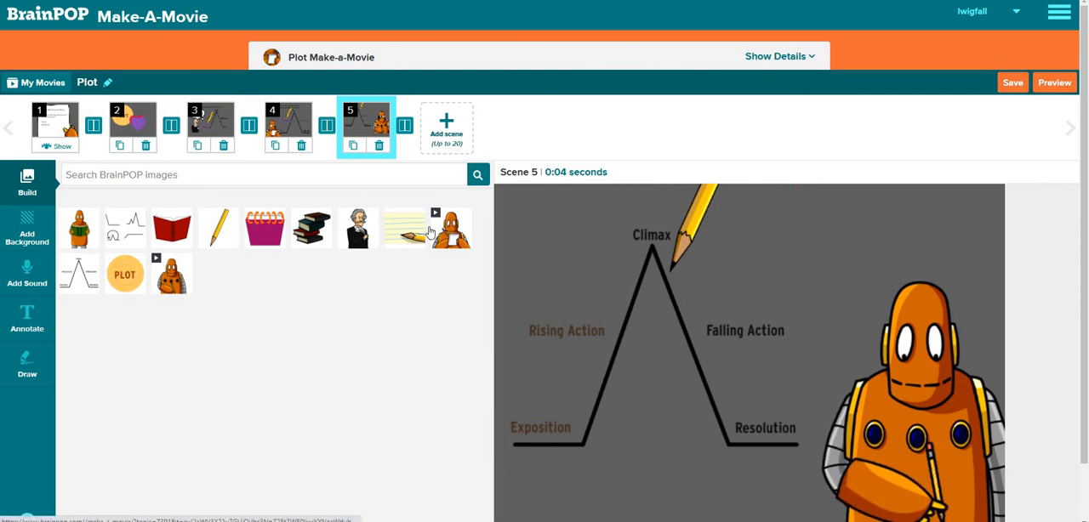
click(430, 232)
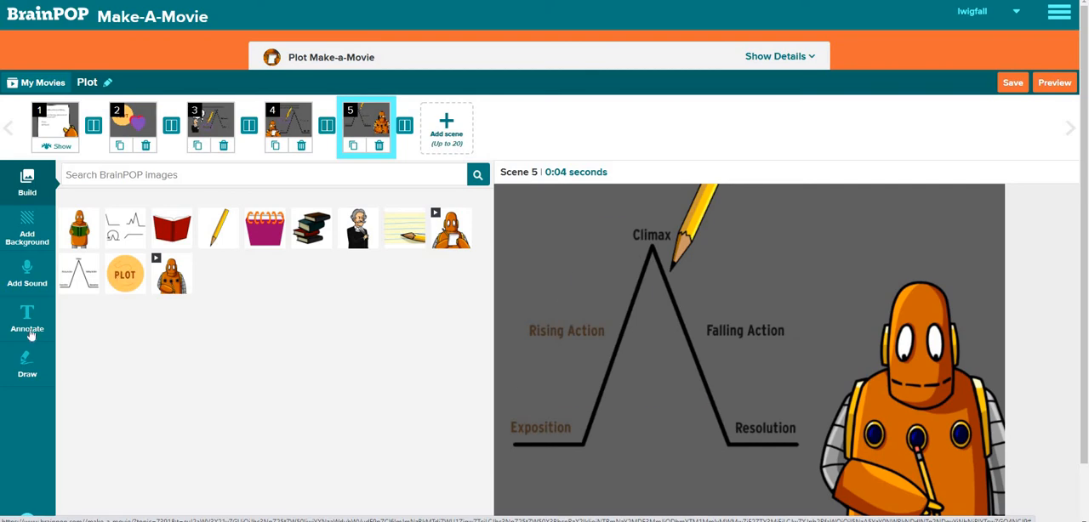
click(27, 364)
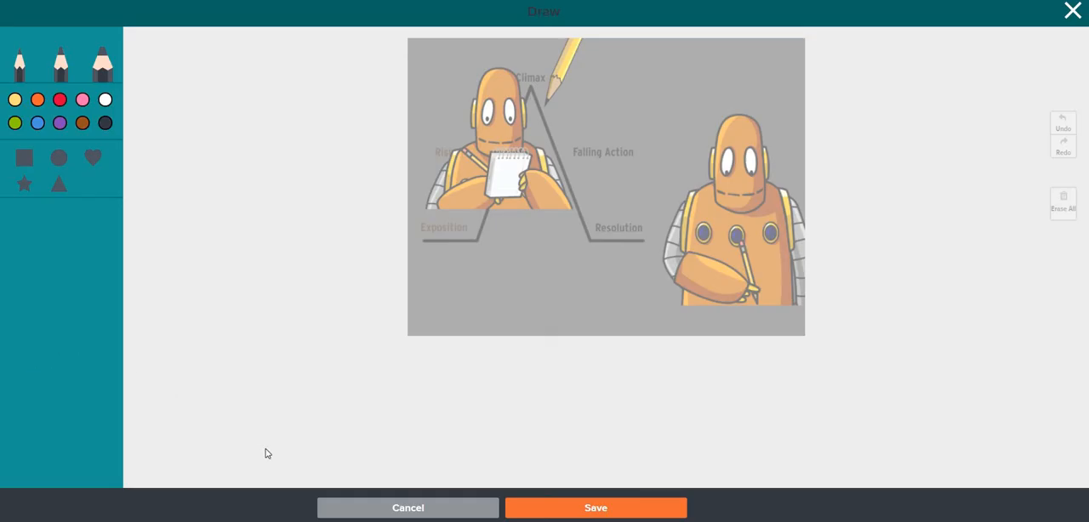
click(365, 510)
click(608, 332)
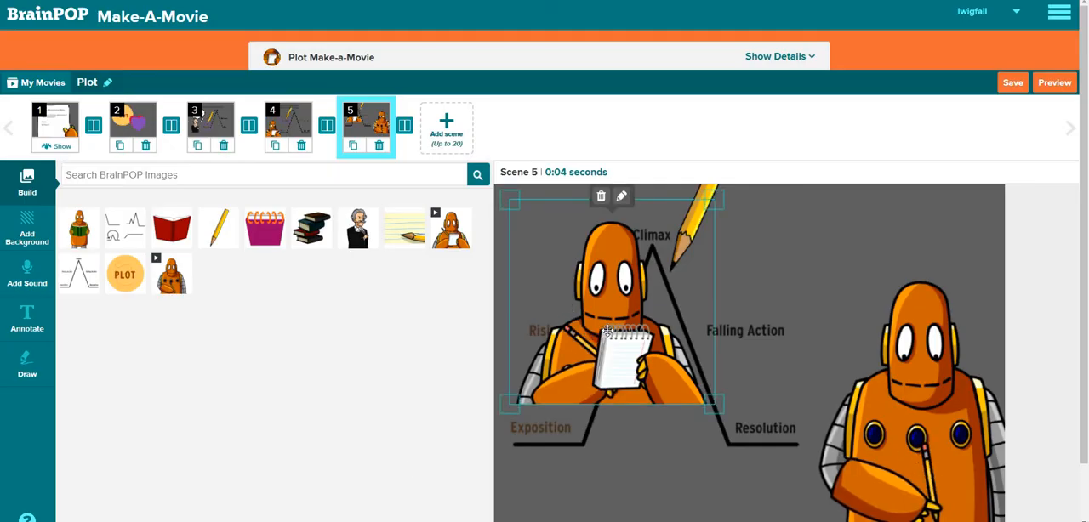
click(601, 200)
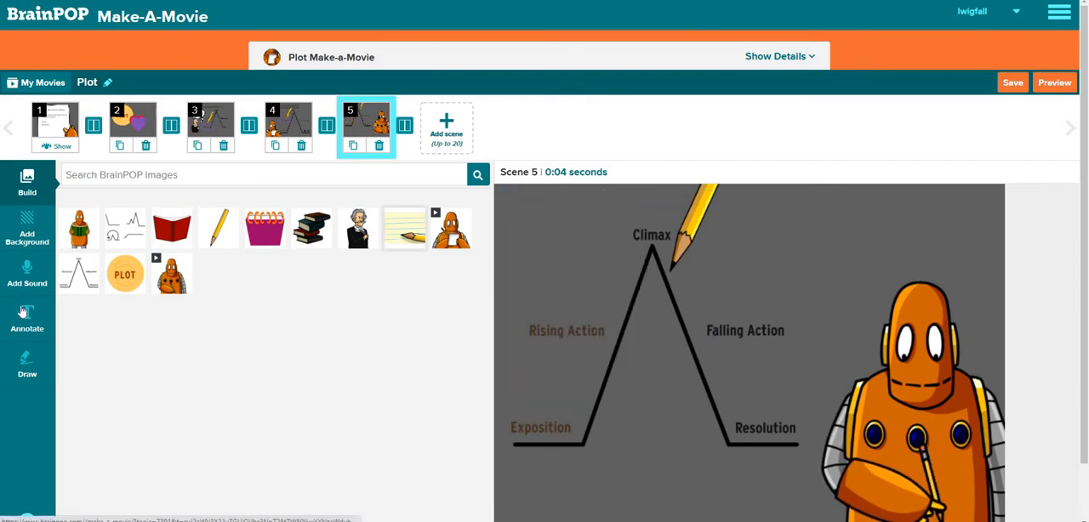
Draw a jagged purple outline around the word Climax and save the drawing to scene 5
click(27, 364)
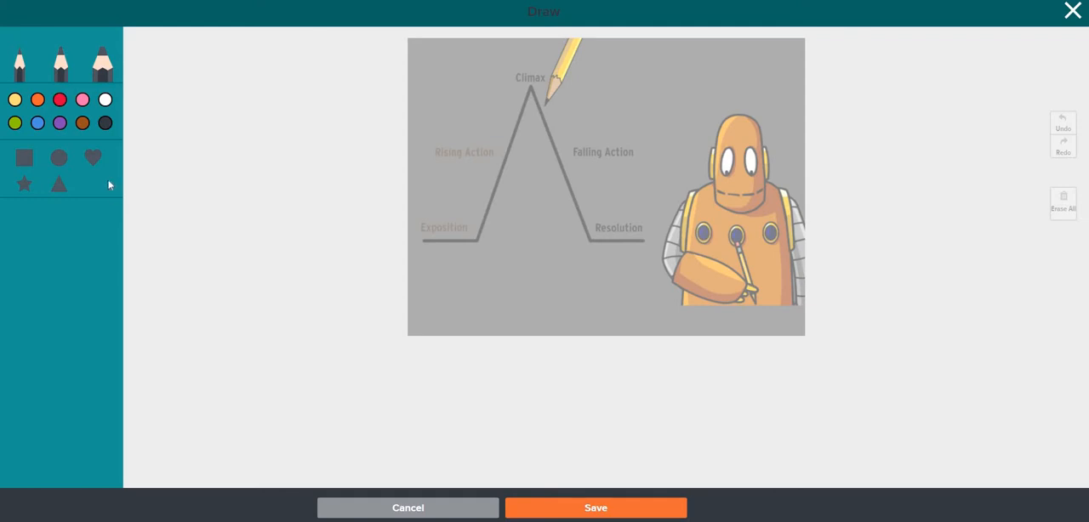
click(60, 124)
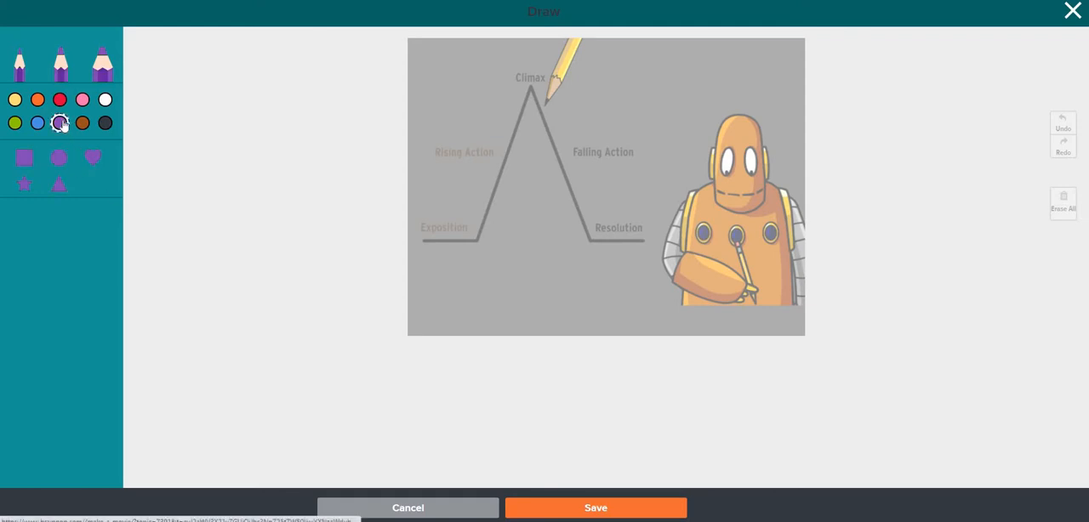
click(83, 121)
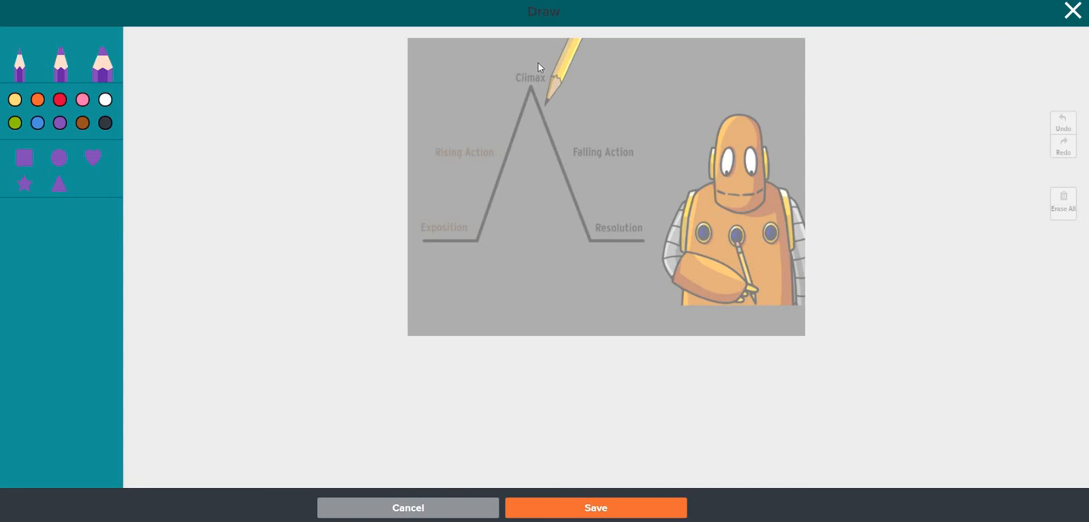
mouse_move(513, 63)
mouse_down()
mouse_move(499, 76)
mouse_move(528, 104)
mouse_move(544, 97)
mouse_move(558, 58)
mouse_up()
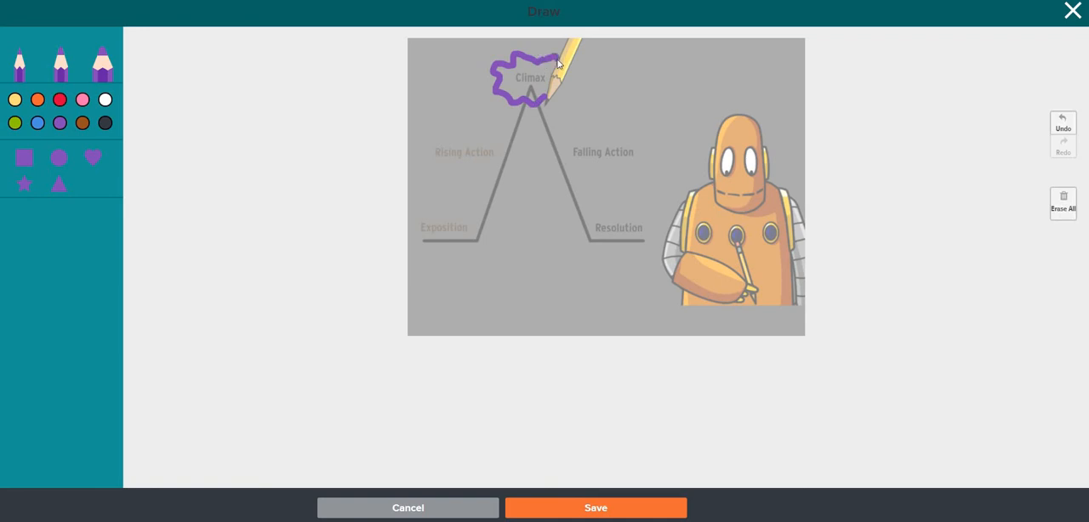
click(559, 508)
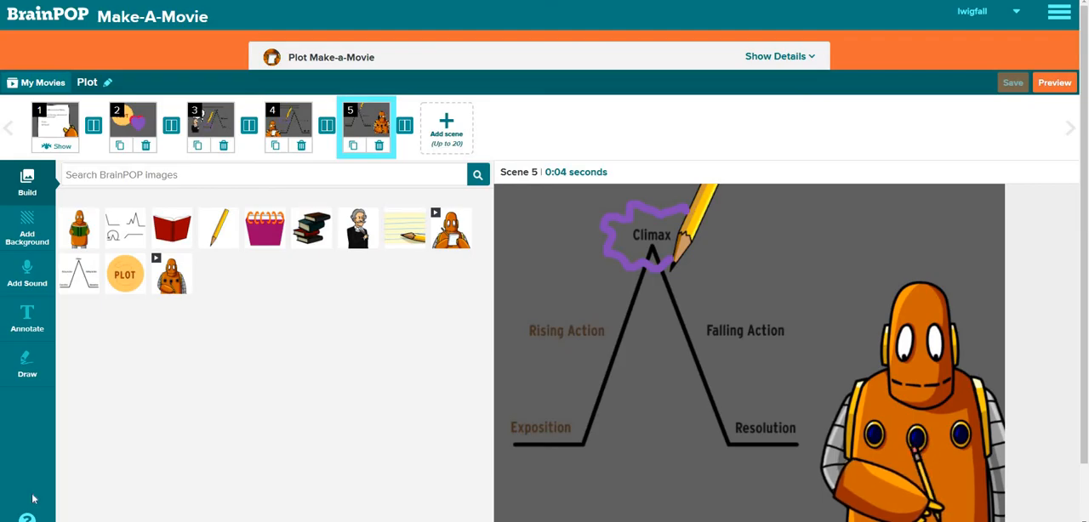
Record a voice narration of about 18 seconds for scene 5 and save it
click(39, 285)
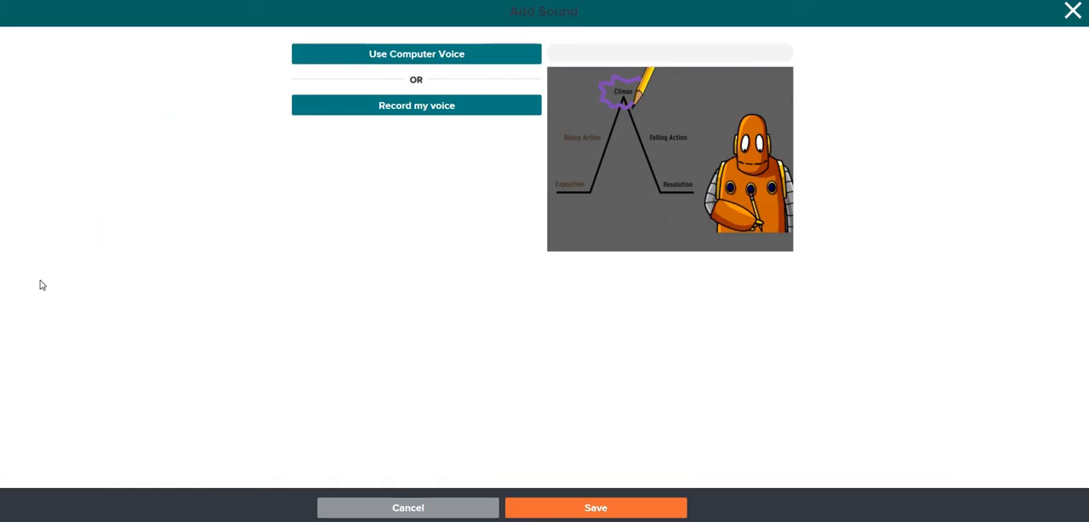
click(437, 106)
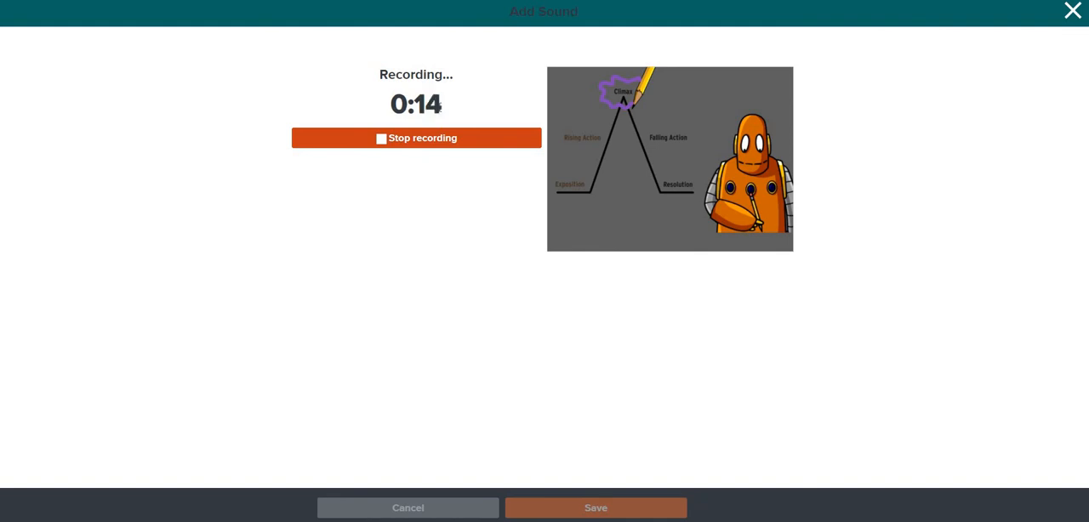
click(421, 139)
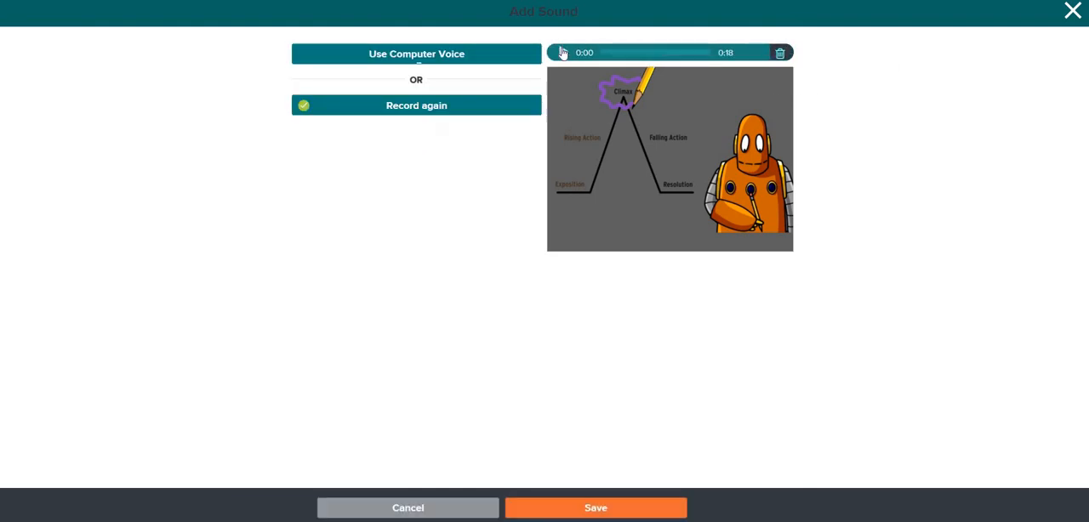
click(581, 515)
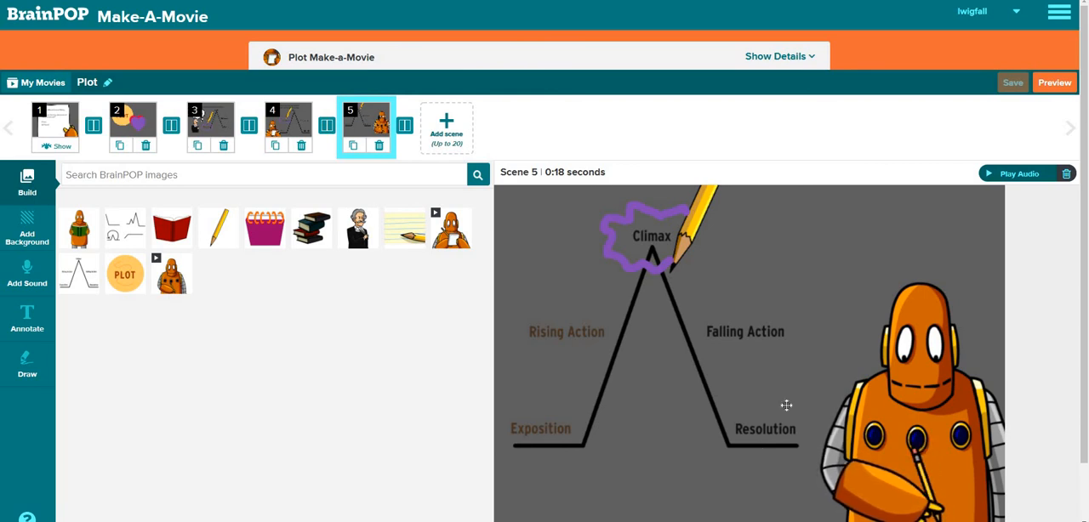
Preview the whole movie through to its end and close the preview
click(1053, 84)
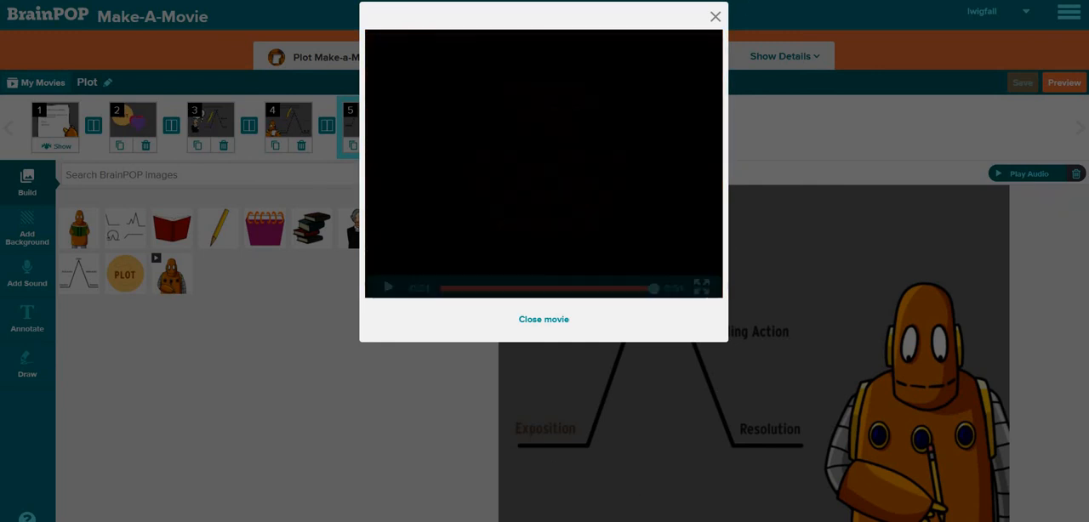
click(717, 17)
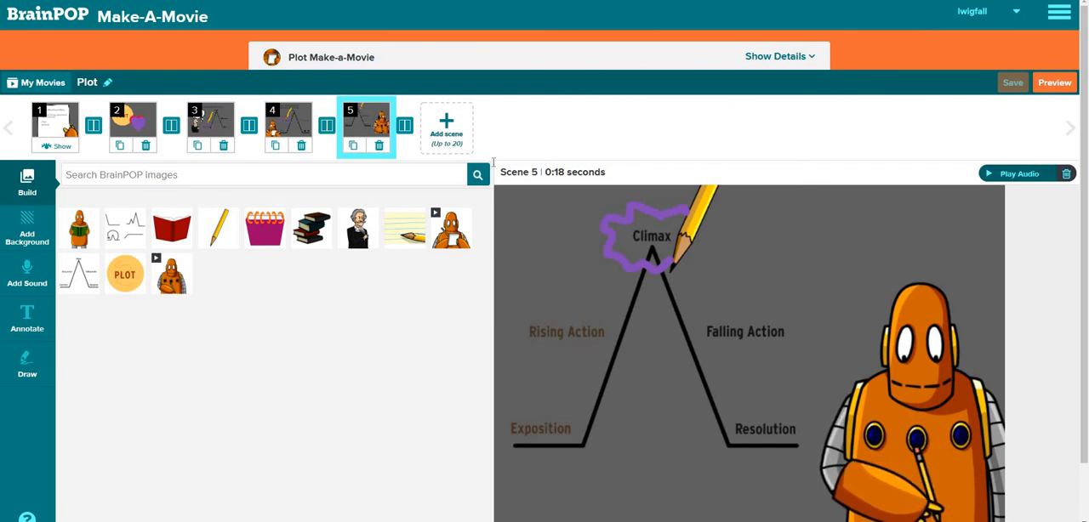
Add a blank sixth scene after scene 5 and save the movie
click(436, 126)
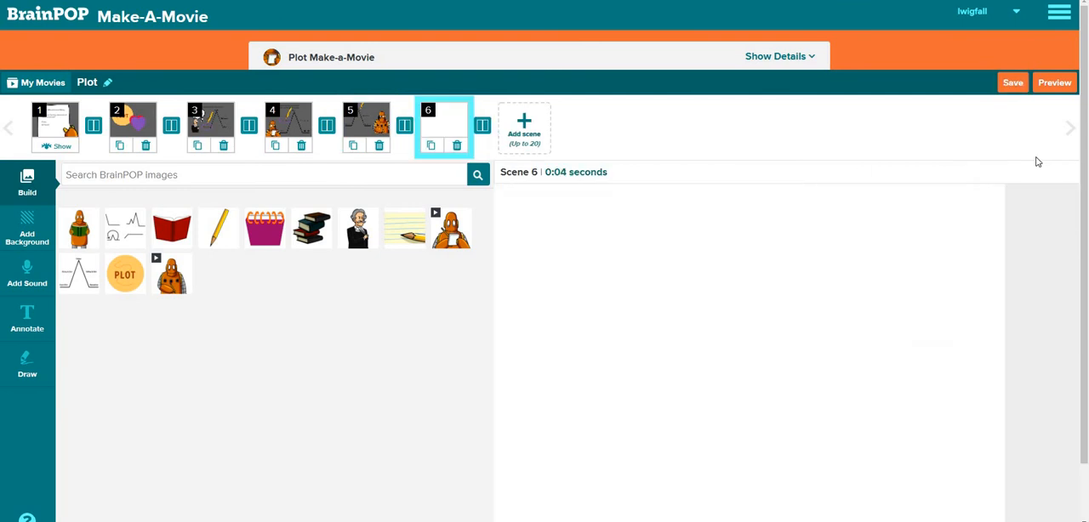
click(1013, 84)
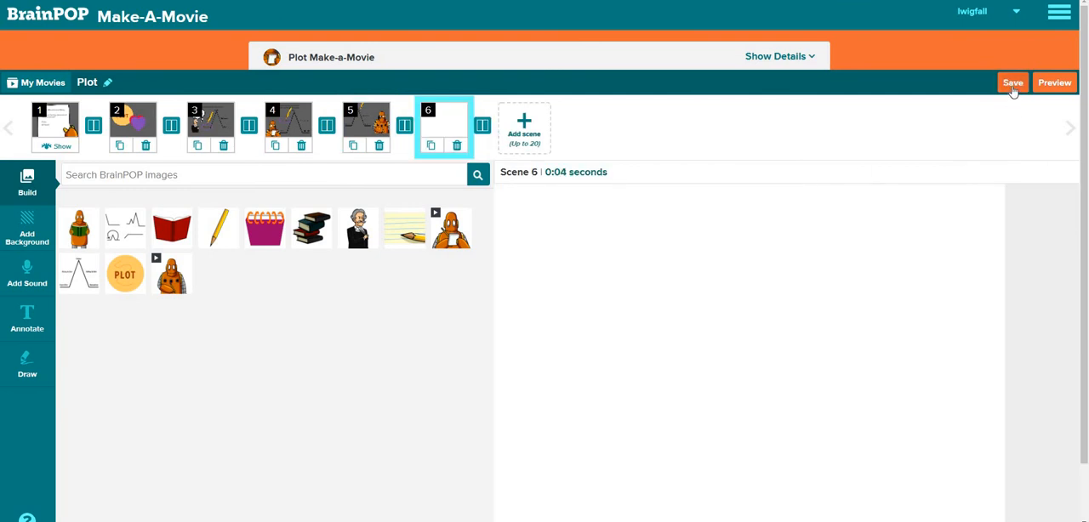